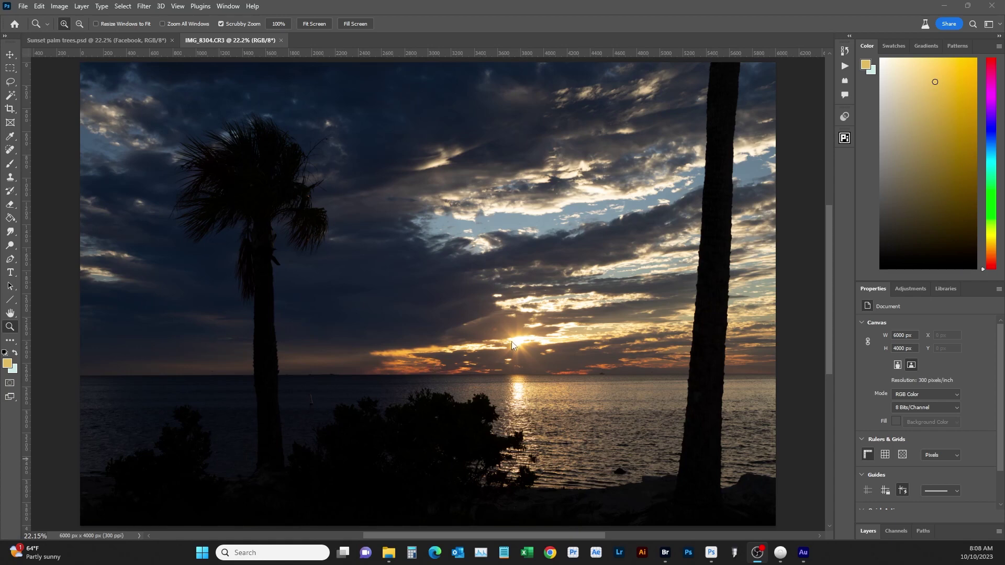
Compare the finished "Sunset palm trees.psd" edit with the unedited IMG_8304.CR3 exposure
{"action": "left_click", "coordinate": [117, 40]}
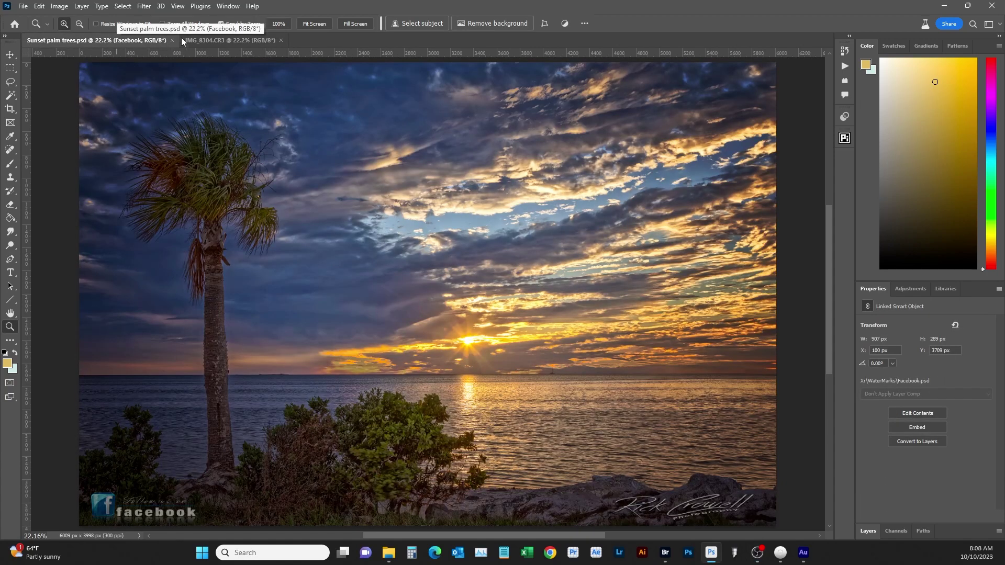
{"action": "left_click", "coordinate": [212, 40]}
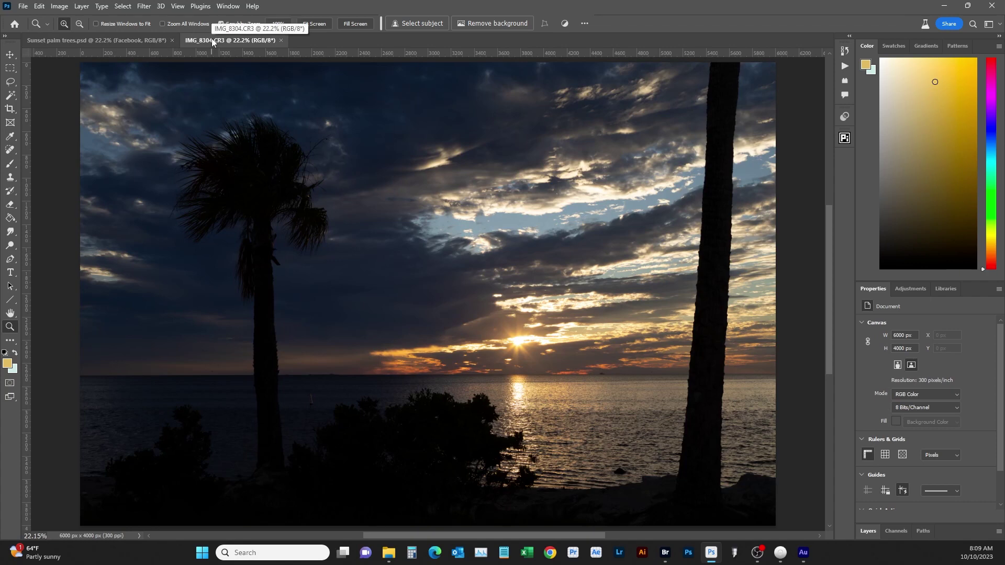
{"action": "left_click", "coordinate": [95, 40]}
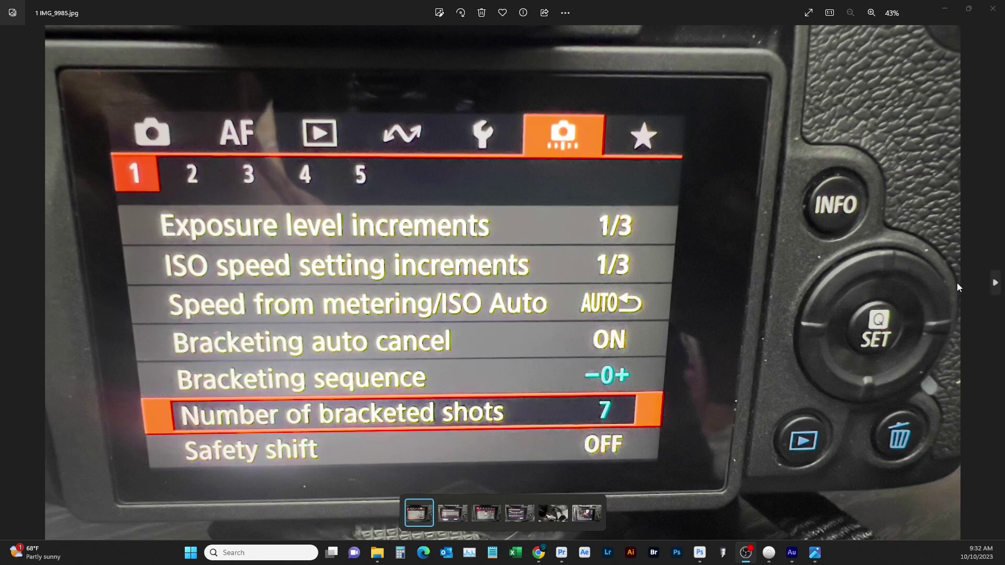
Go through the camera photos showing the bracketed shots and exposure compensation/AEB settings, then return to the AEB photo
{"action": "left_click", "coordinate": [995, 283]}
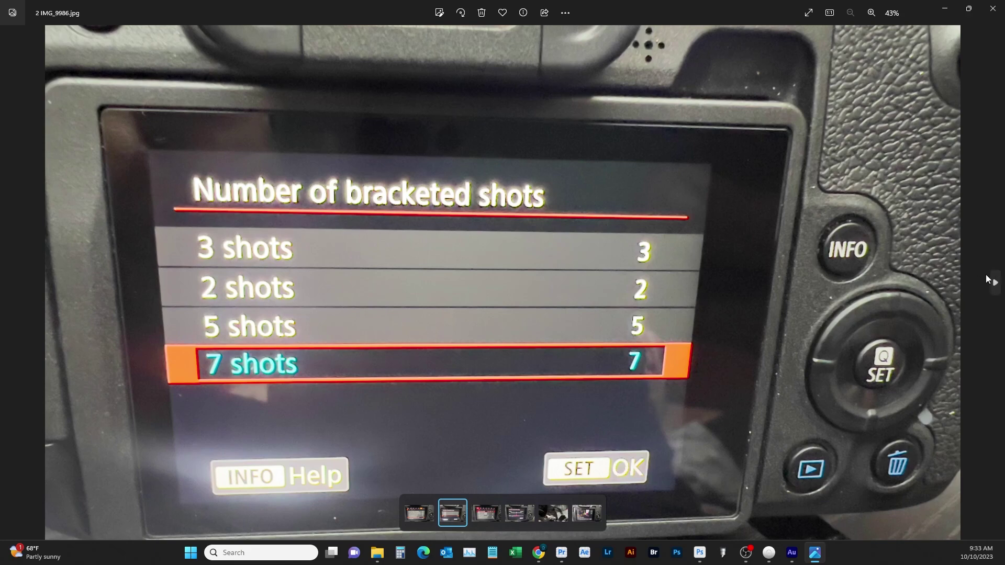
{"action": "left_click", "coordinate": [996, 283]}
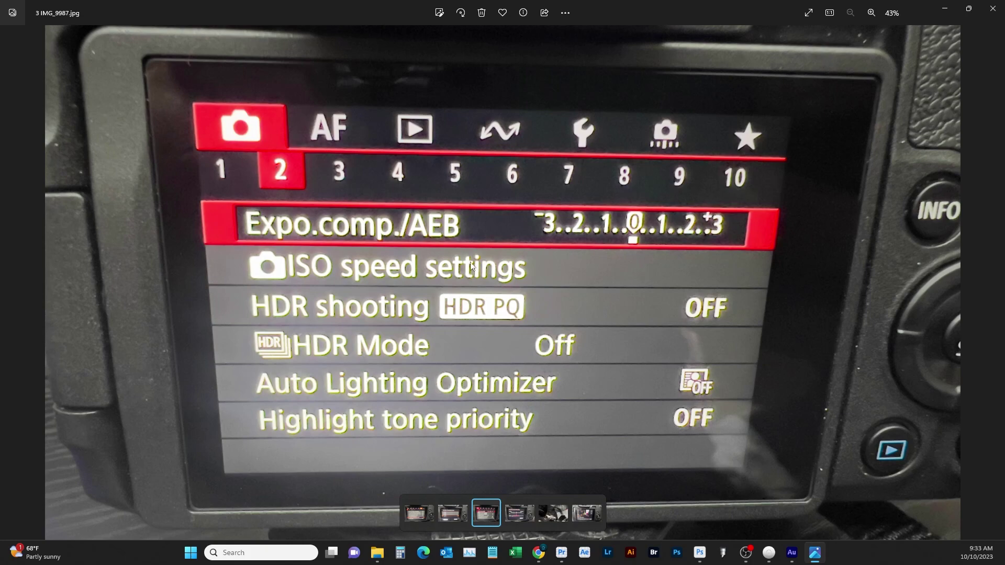
{"action": "left_click", "coordinate": [994, 283]}
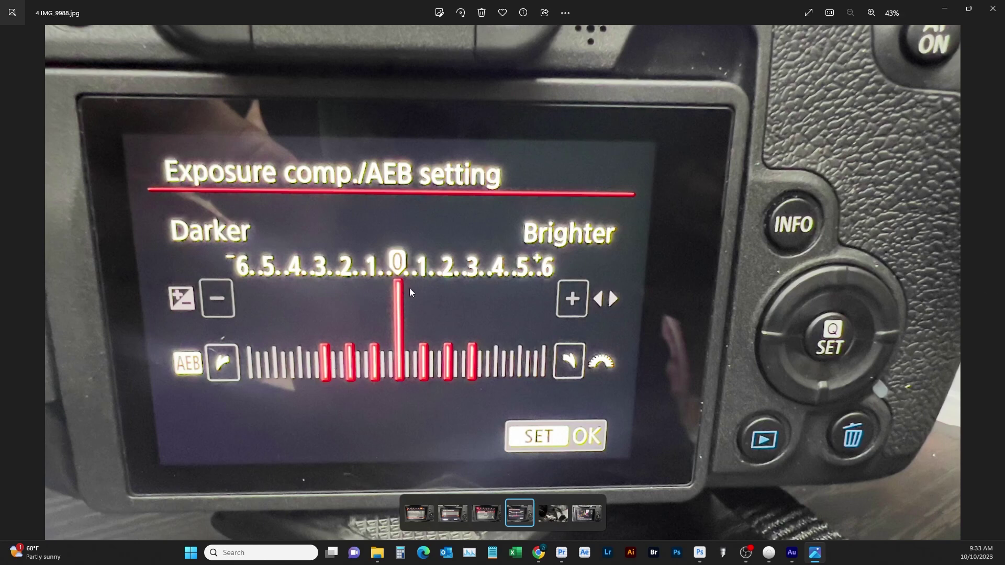
{"action": "left_click", "coordinate": [994, 283]}
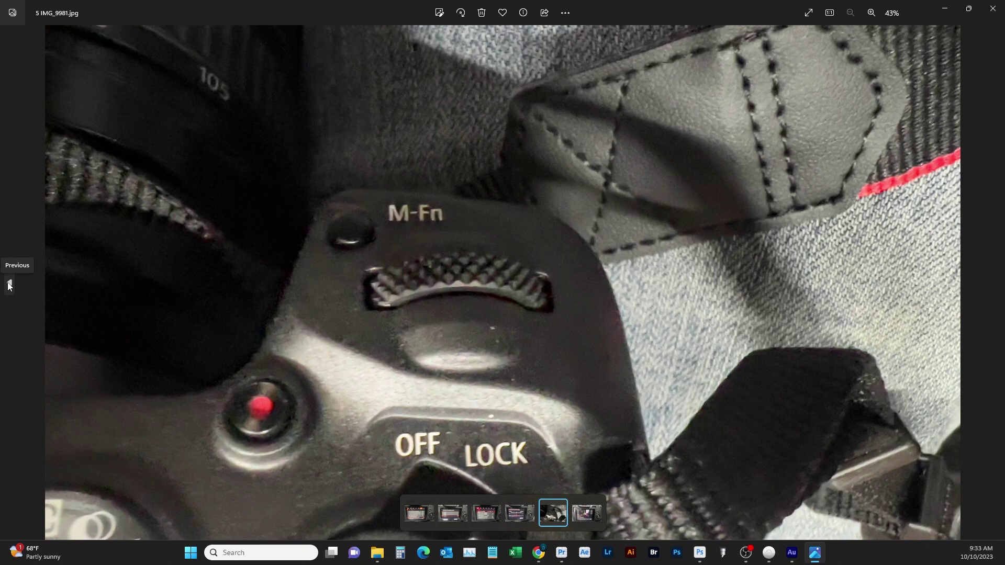
{"action": "left_click", "coordinate": [9, 285]}
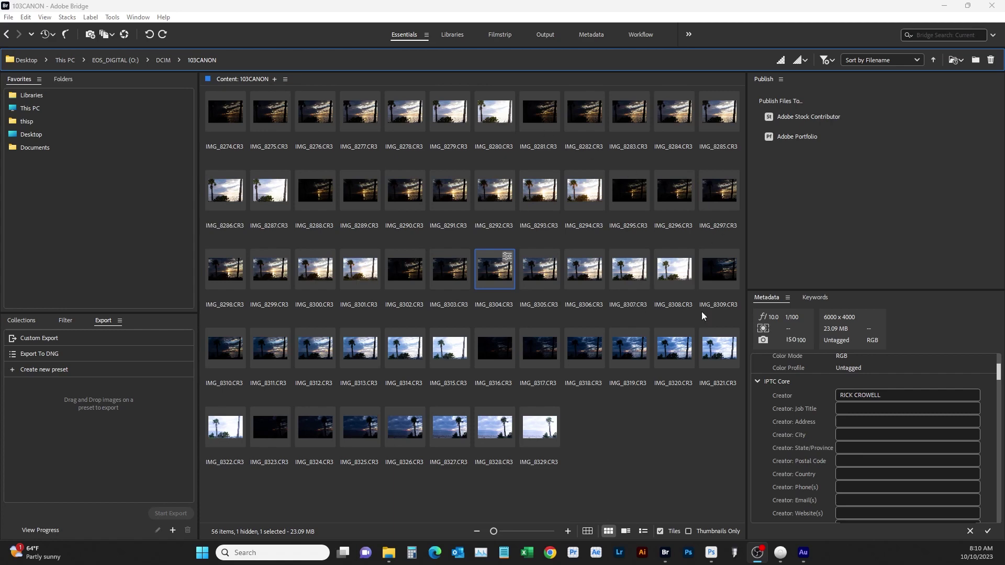
Select the bracketed sunset shots IMG_8302.CR3 through IMG_8308.CR3 in Adobe Bridge
{"action": "left_click", "coordinate": [412, 277]}
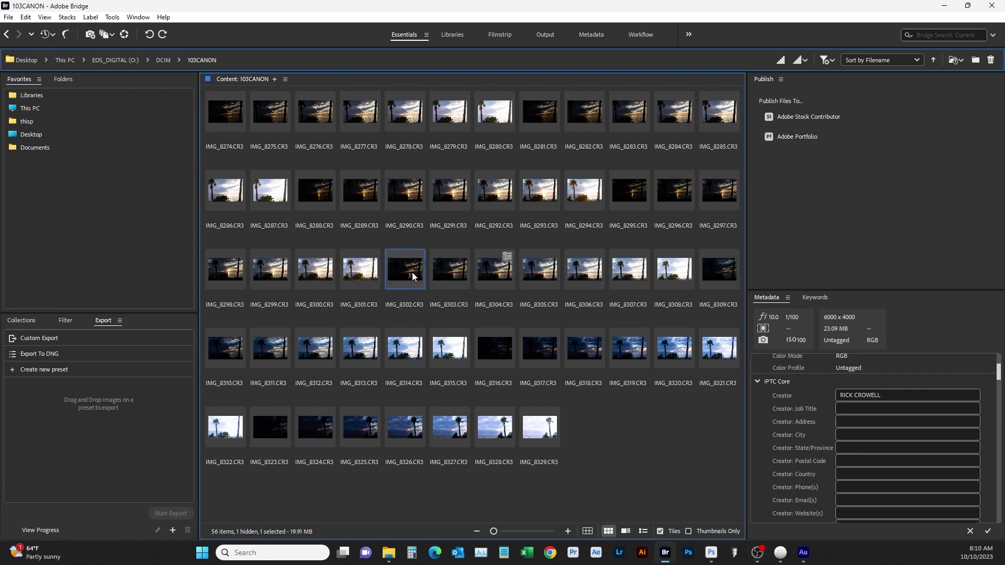
{"action": "left_click", "coordinate": [671, 273], "text": "shift"}
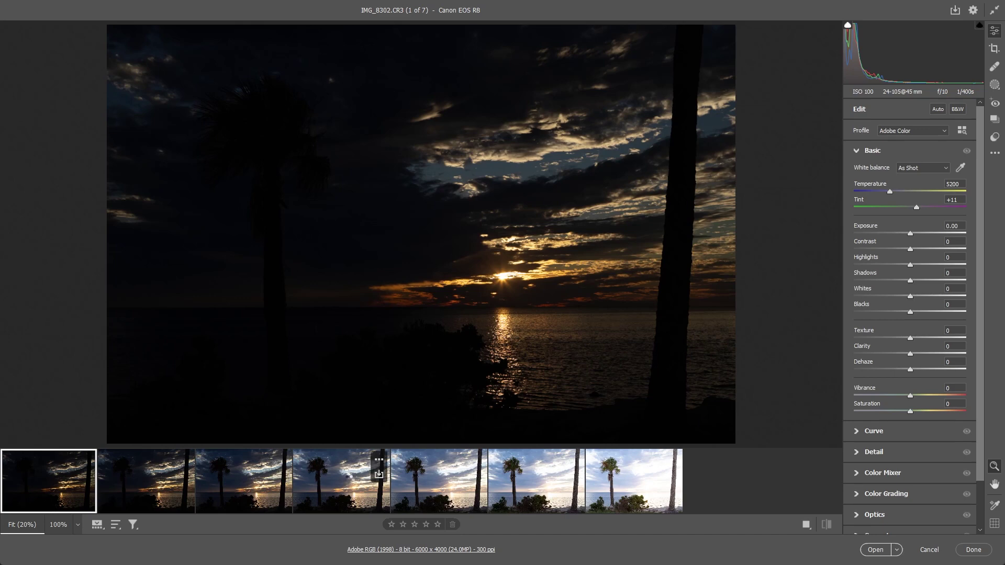
Preview the IMG_8305, IMG_8308 and IMG_8304 exposures in Camera Raw and close it without applying changes
{"action": "left_click", "coordinate": [350, 483]}
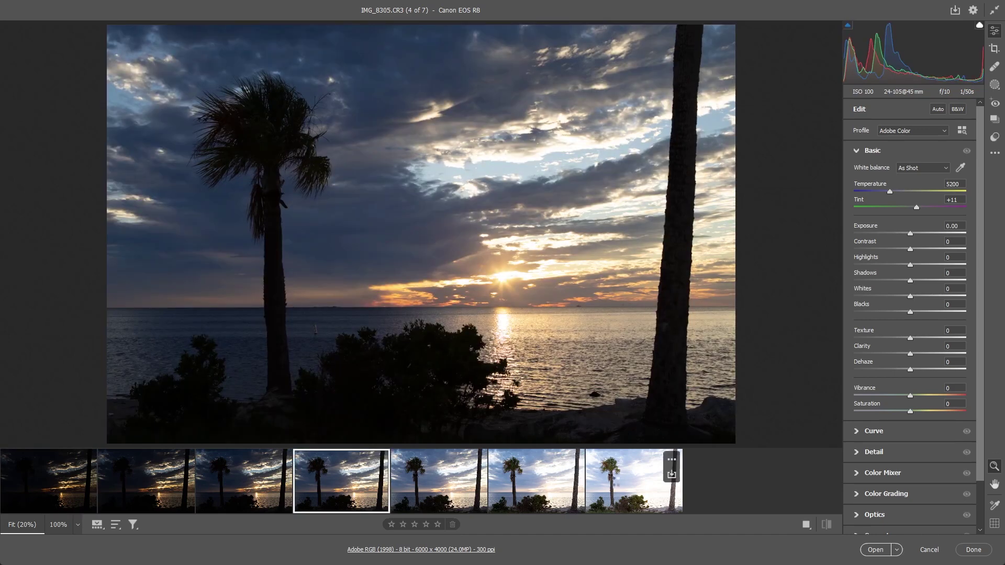
{"action": "left_click", "coordinate": [616, 485]}
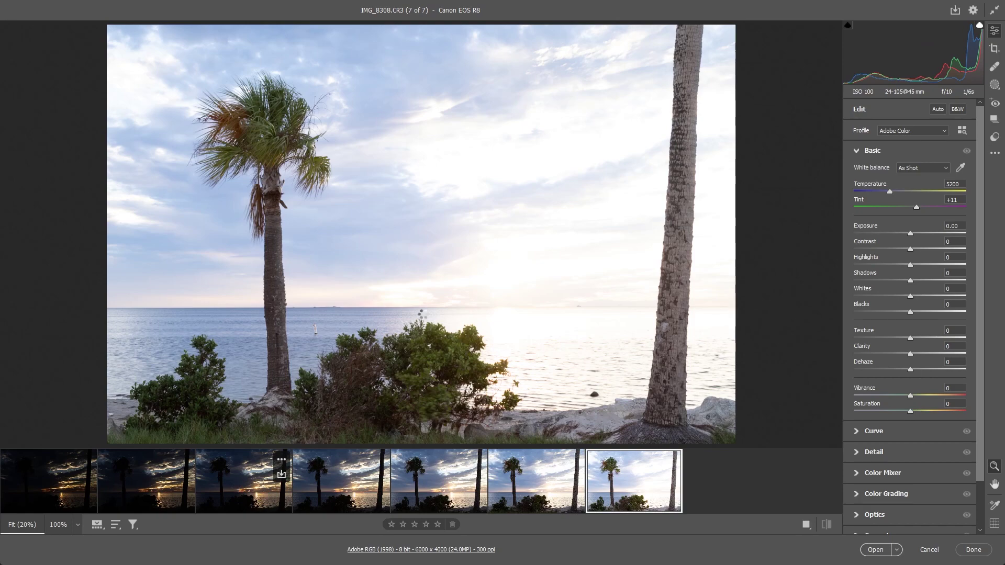
{"action": "left_click", "coordinate": [235, 491]}
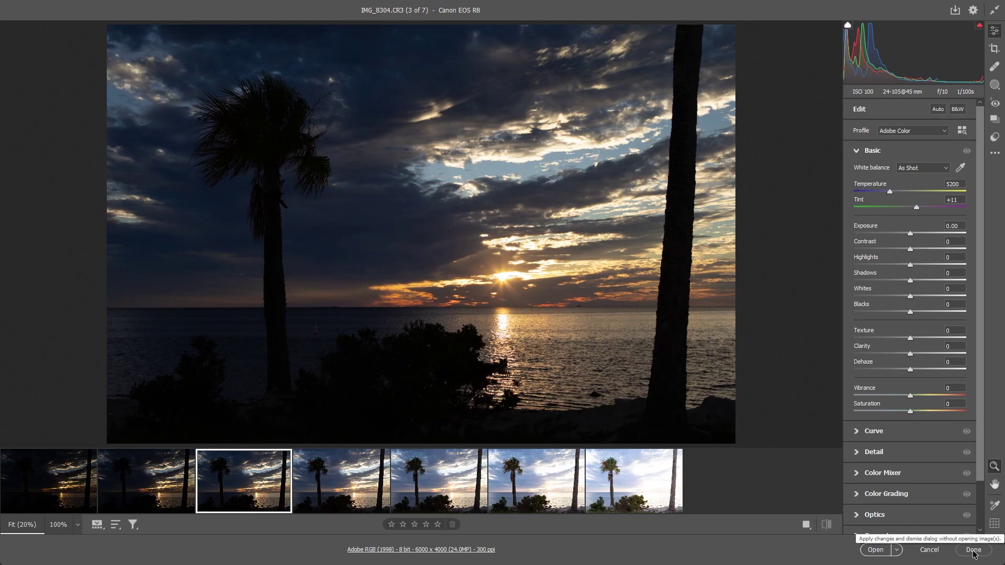
{"action": "left_click", "coordinate": [928, 550]}
{"action": "left_click", "coordinate": [927, 552]}
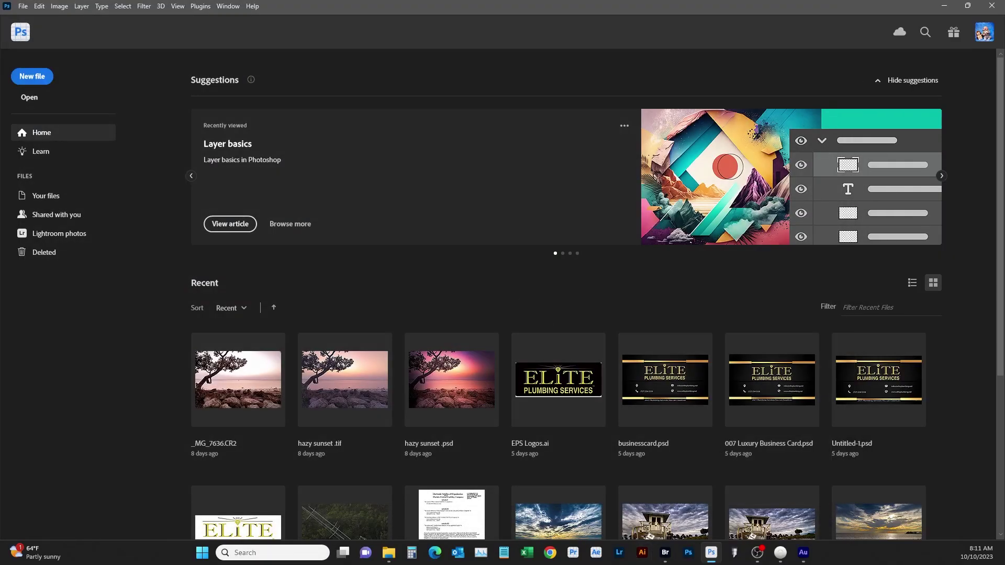
Switch back to Adobe Bridge and send the selected bracketed shots to Photoshop's Merge to HDR Pro
{"action": "key", "text": "alt+Tab"}
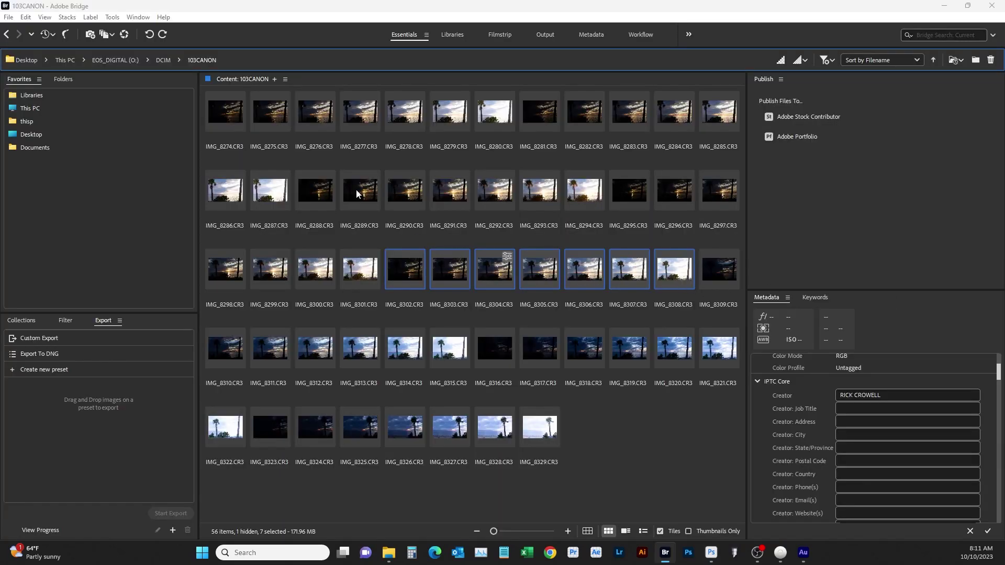
{"action": "left_click", "coordinate": [112, 18]}
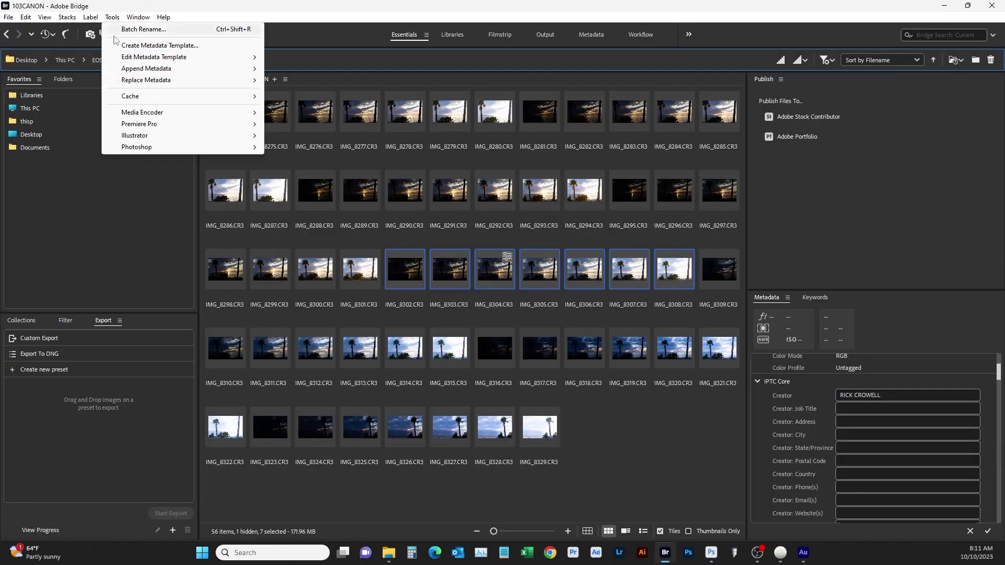
{"action": "mouse_move", "coordinate": [150, 151]}
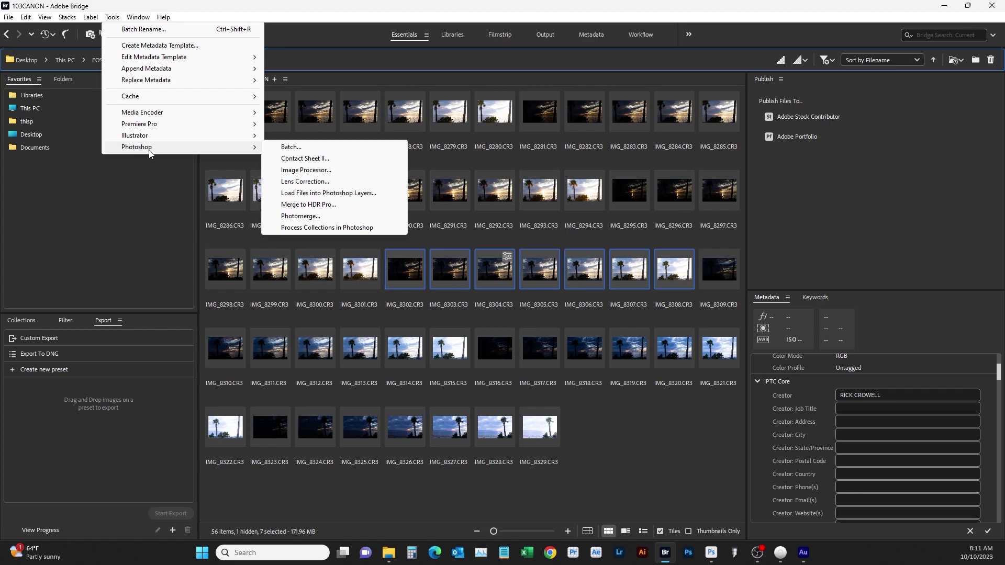
{"action": "left_click", "coordinate": [306, 205]}
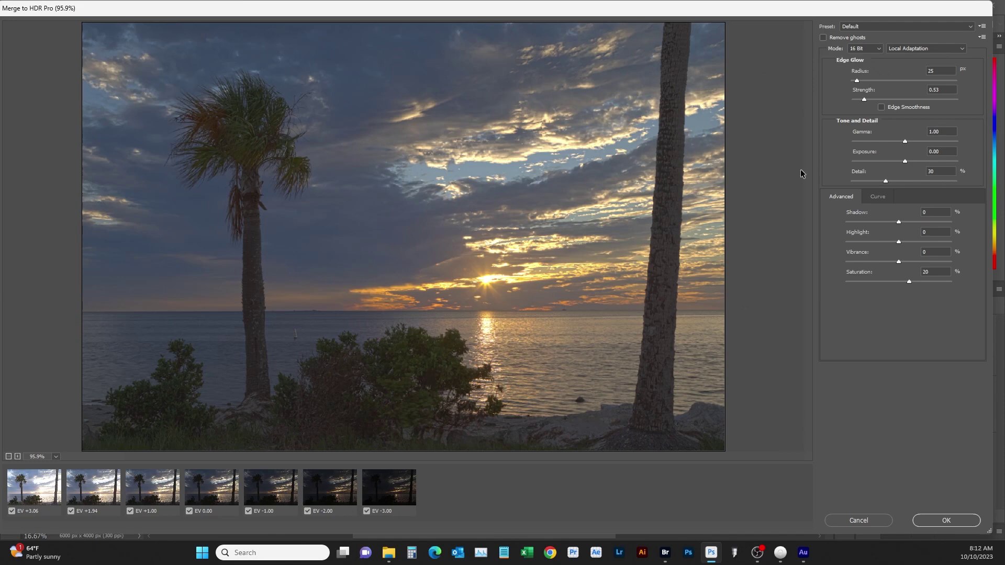
Enable ghost removal with the EV 0.00 exposure as the reference frame and create the merged HDR image
{"action": "left_click", "coordinate": [824, 37]}
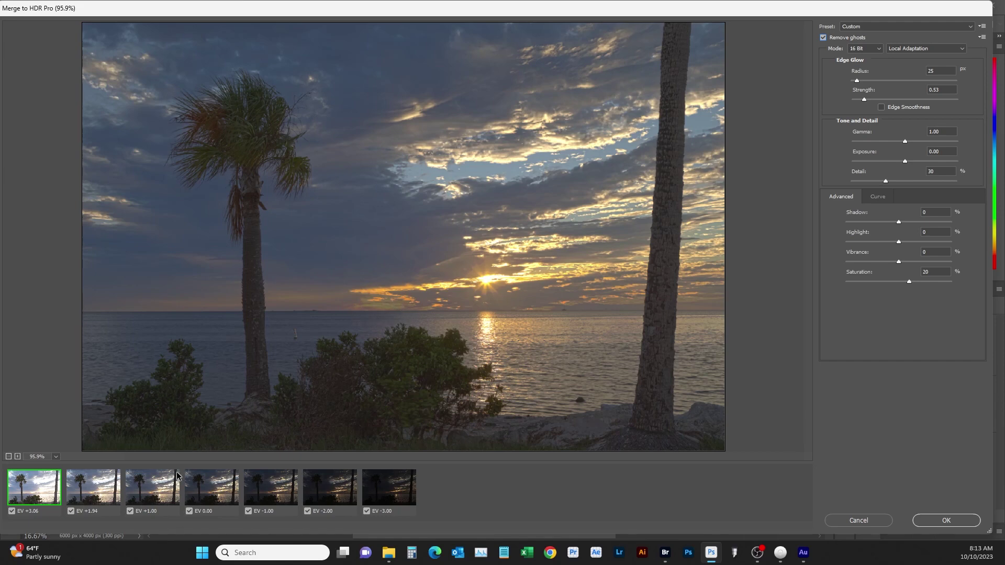
{"action": "left_click", "coordinate": [219, 493]}
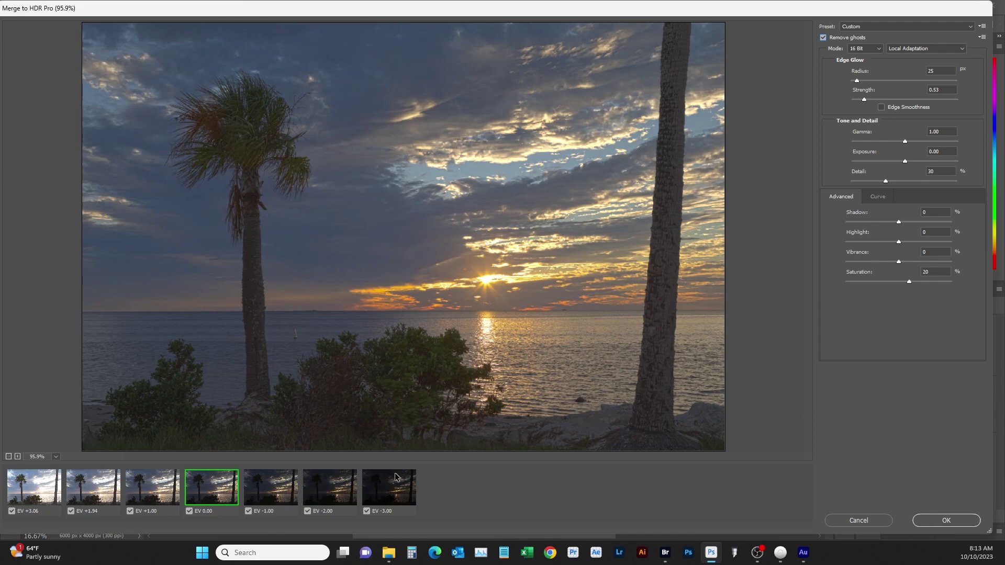
{"action": "left_click", "coordinate": [274, 493]}
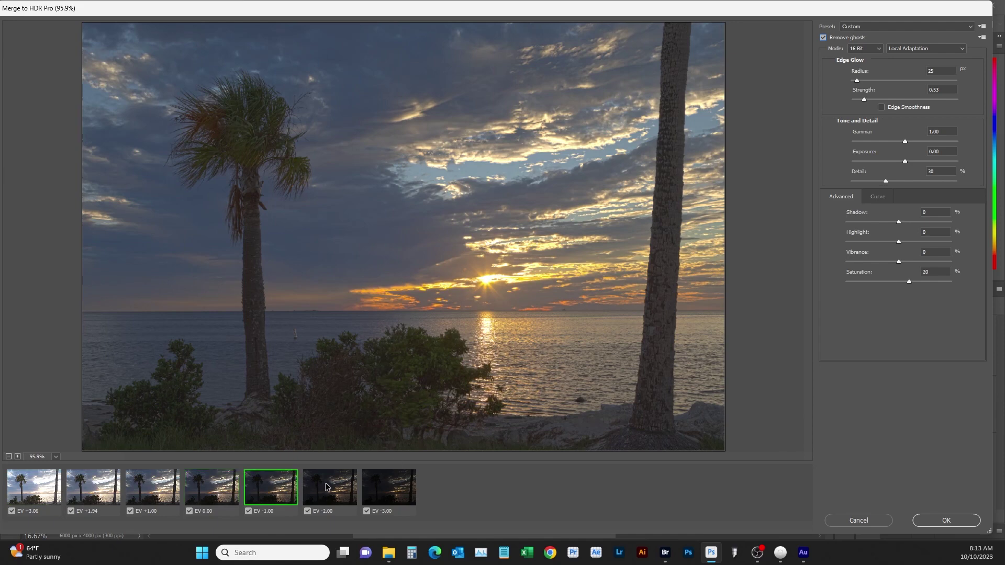
{"action": "left_click", "coordinate": [326, 487]}
{"action": "left_click", "coordinate": [375, 486]}
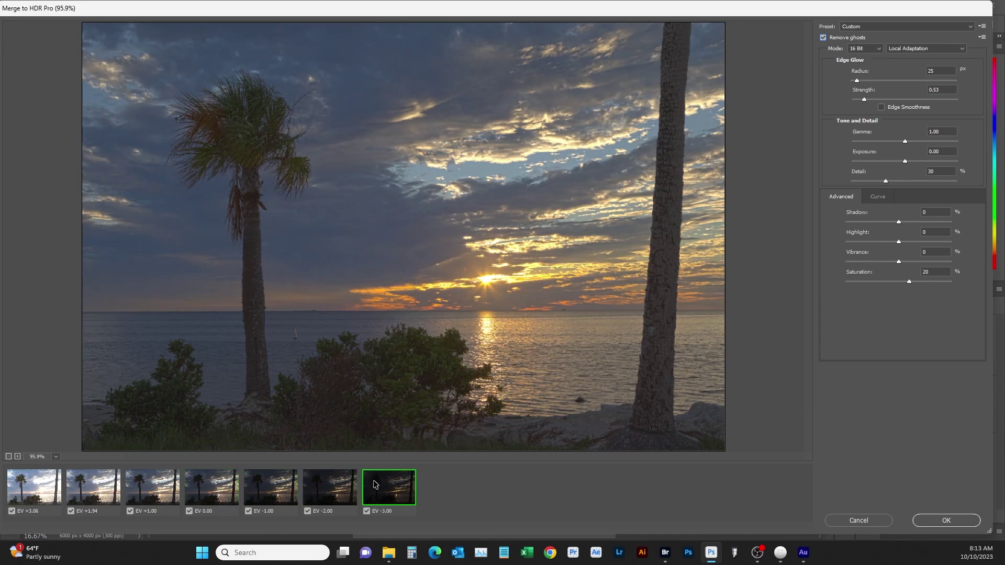
{"action": "left_click", "coordinate": [311, 490]}
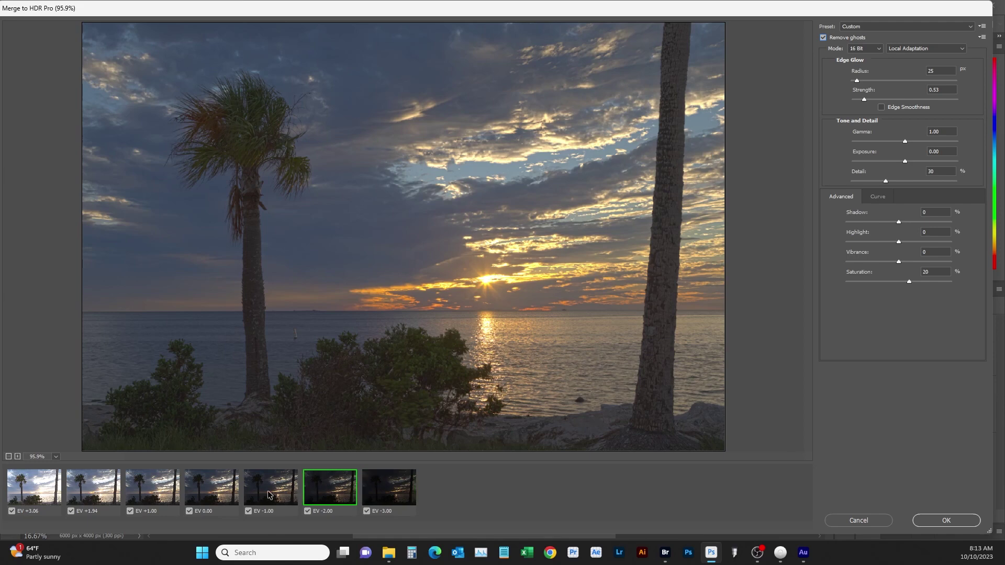
{"action": "key", "text": "Left"}
{"action": "left_click", "coordinate": [212, 495]}
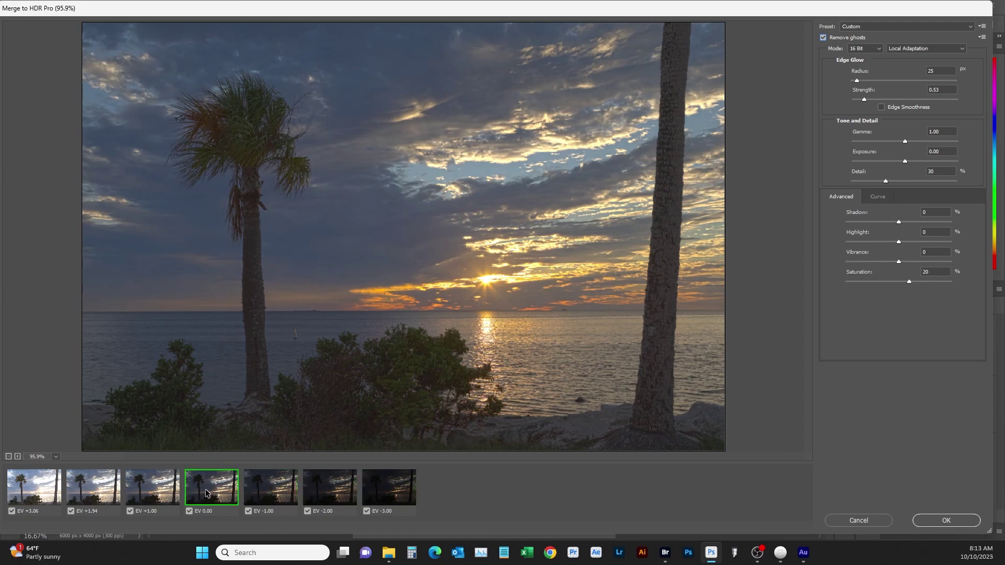
{"action": "left_click", "coordinate": [934, 521]}
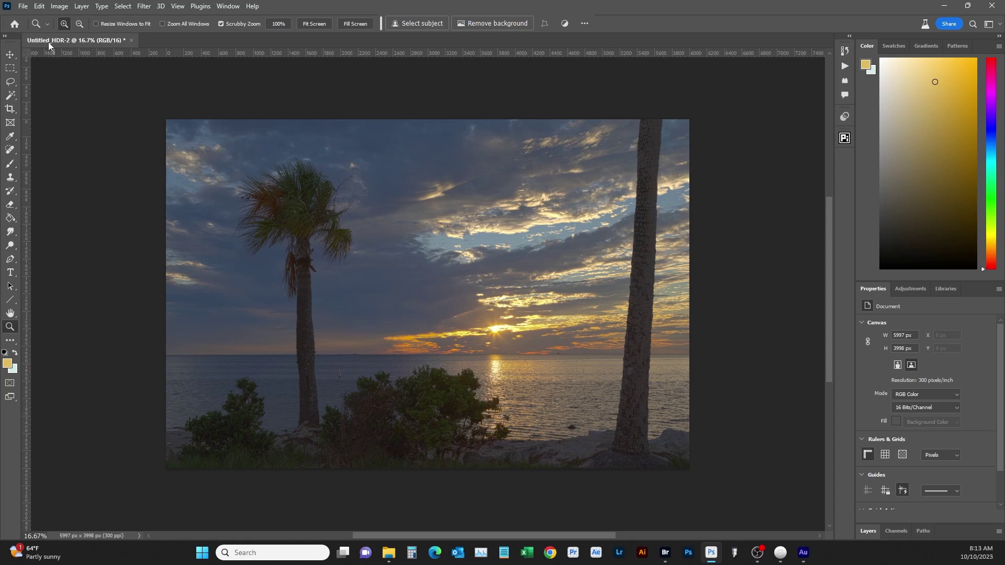
Save a copy of the merged image as the TIFF "Sunset palm trees.tif" in the Sunset island folder, replacing the existing file, without image compression
{"action": "left_click", "coordinate": [23, 7]}
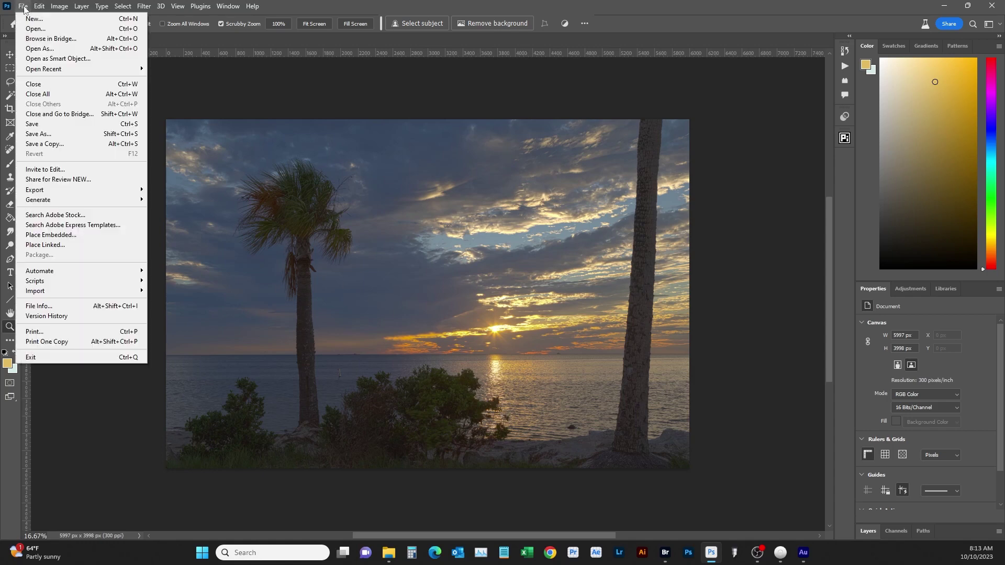
{"action": "left_click", "coordinate": [53, 144]}
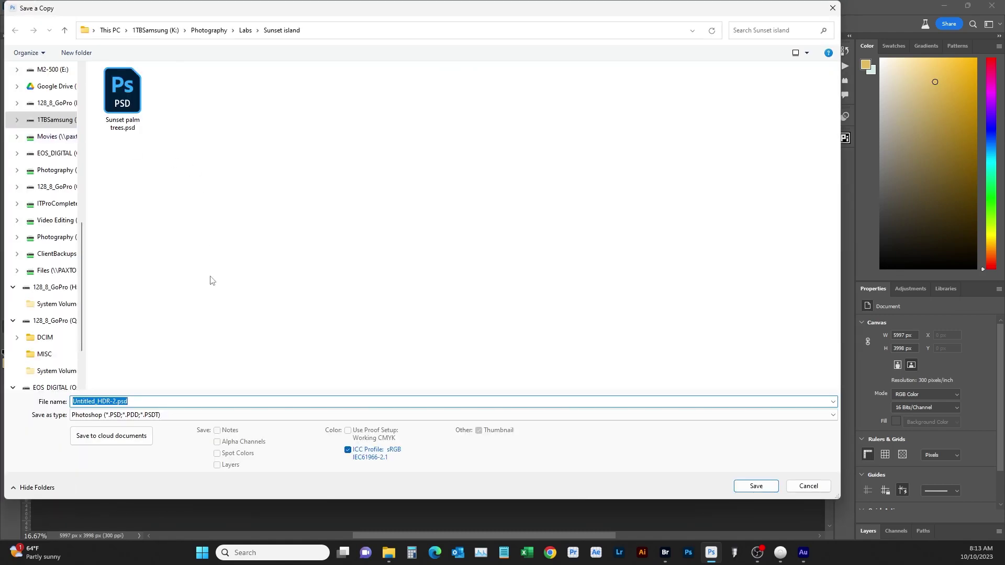
{"action": "left_click", "coordinate": [187, 415]}
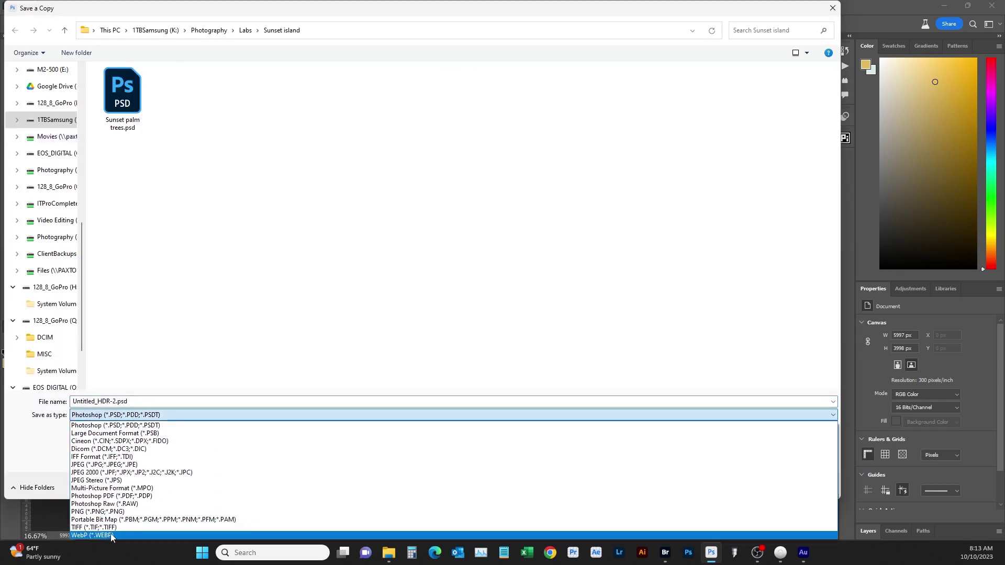
{"action": "left_click", "coordinate": [114, 527]}
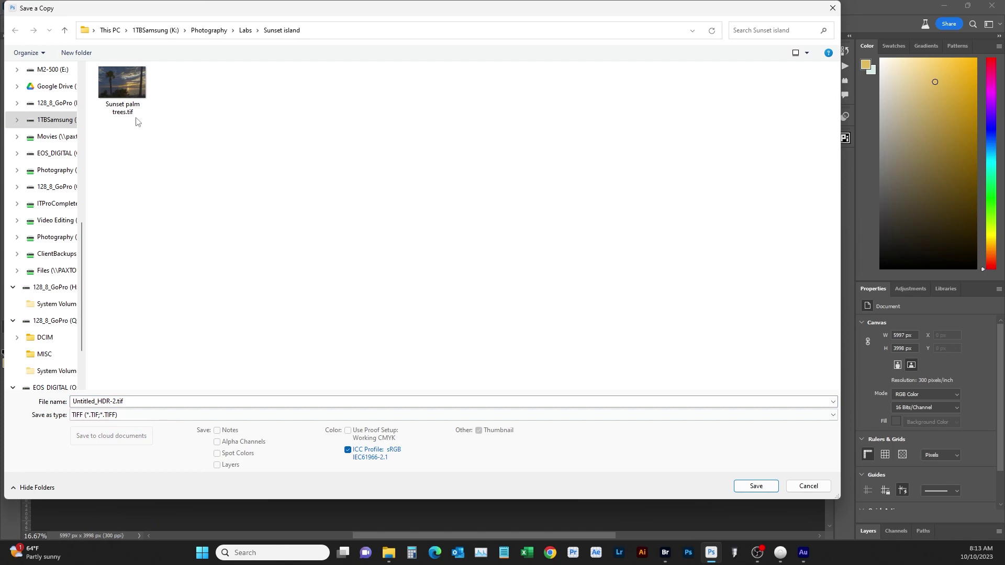
{"action": "left_click", "coordinate": [118, 83]}
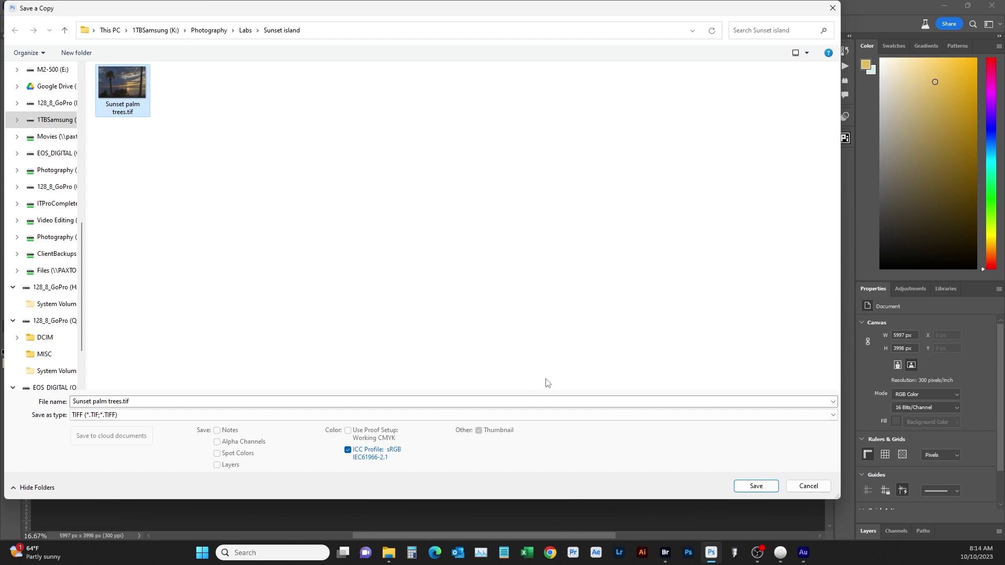
{"action": "left_click", "coordinate": [756, 486]}
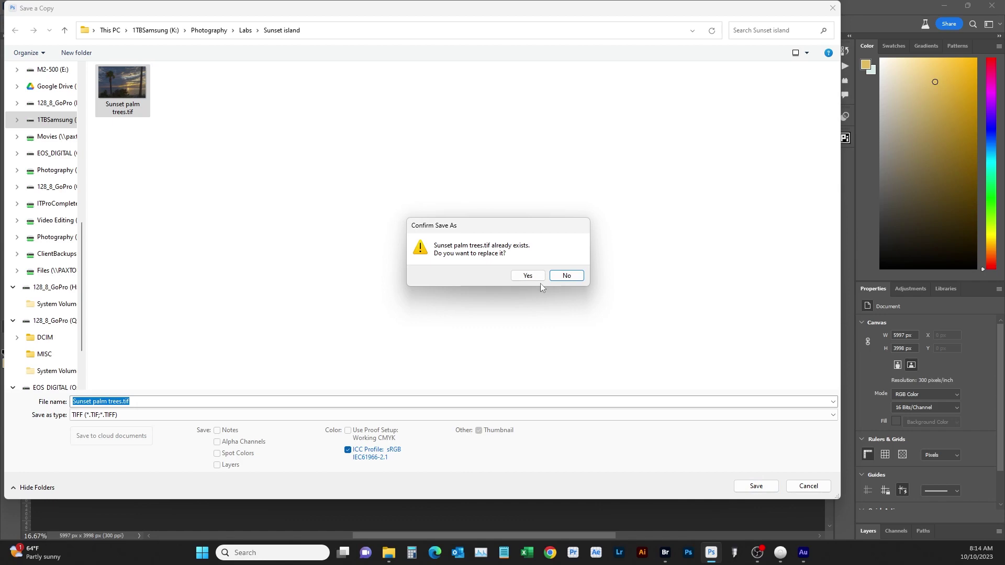
{"action": "left_click", "coordinate": [527, 276]}
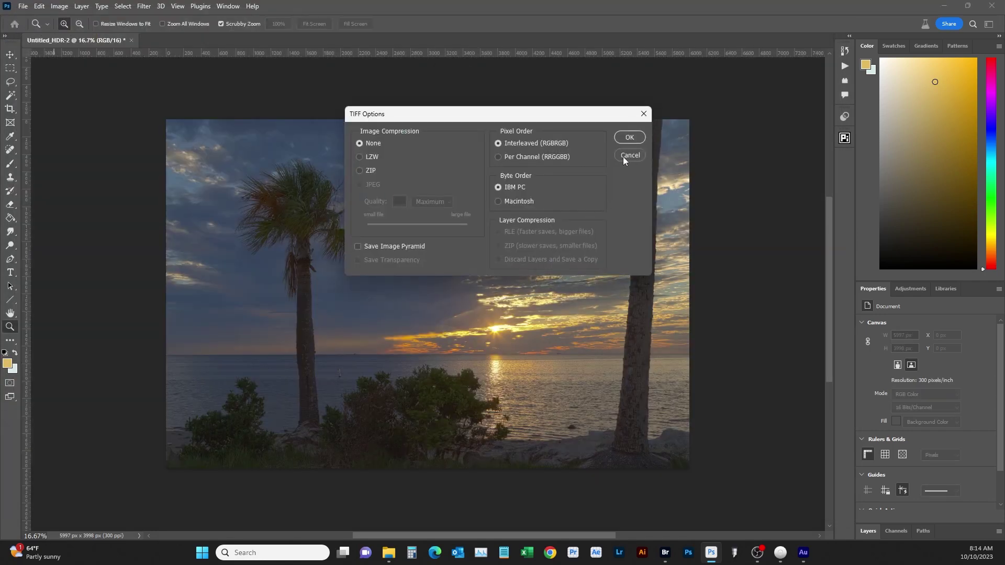
{"action": "left_click", "coordinate": [621, 138]}
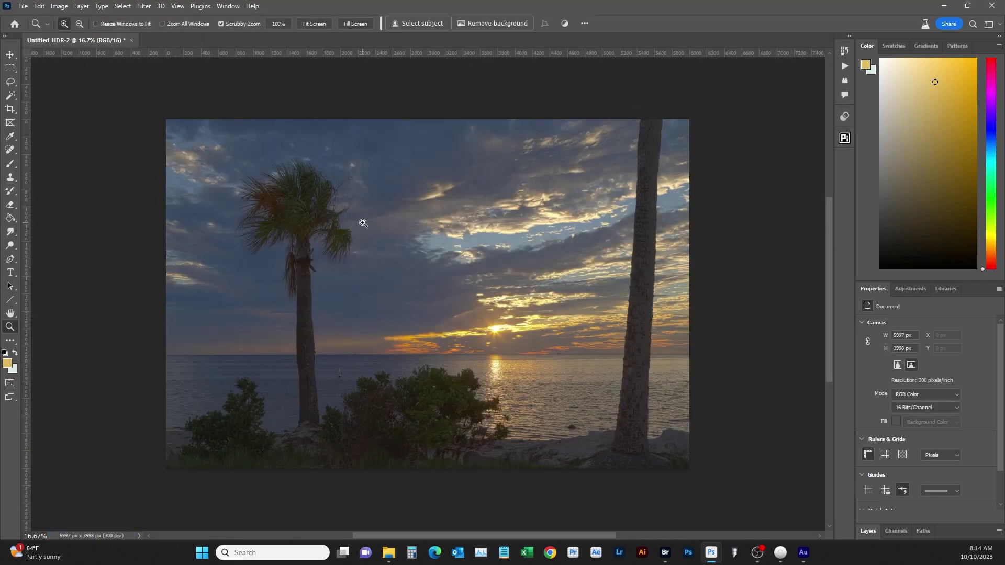
Close the merged HDR document, saving it as the PSD "Sunset palm trees -2" in the Sunset island folder
{"action": "left_click", "coordinate": [130, 40]}
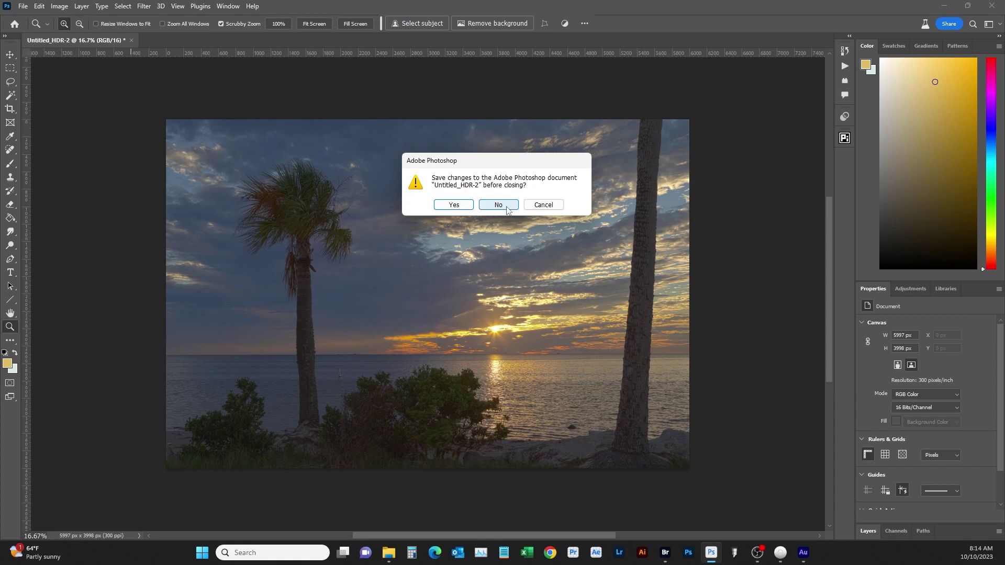
{"action": "left_click", "coordinate": [453, 205]}
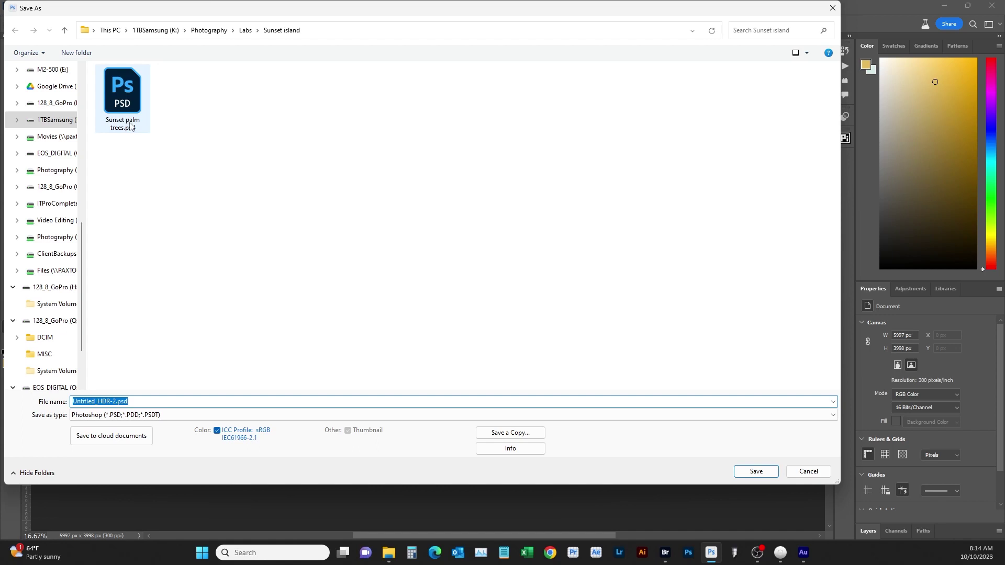
{"action": "left_click", "coordinate": [113, 402]}
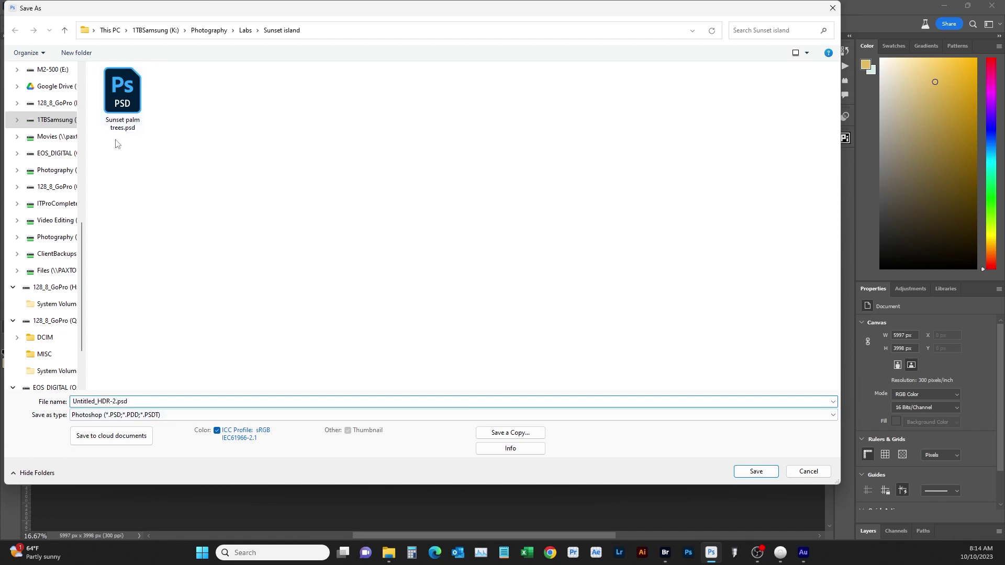
{"action": "left_click", "coordinate": [120, 105]}
{"action": "left_click", "coordinate": [122, 402]}
{"action": "type", "text": "-2"}
{"action": "key", "text": "Return"}
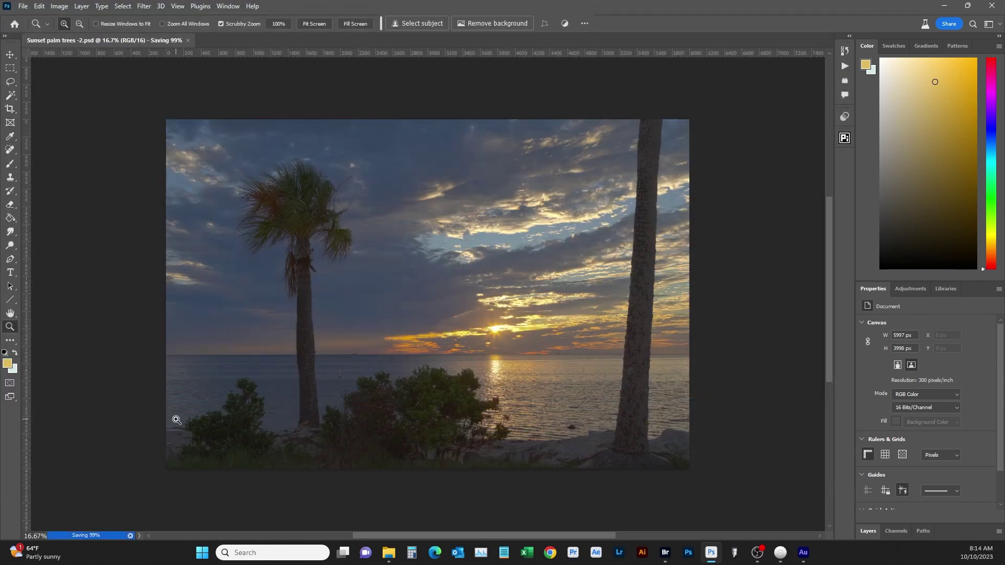
Open "Sunset palm trees.tif" from the Sunset island folder for raw editing
{"action": "left_click", "coordinate": [23, 6]}
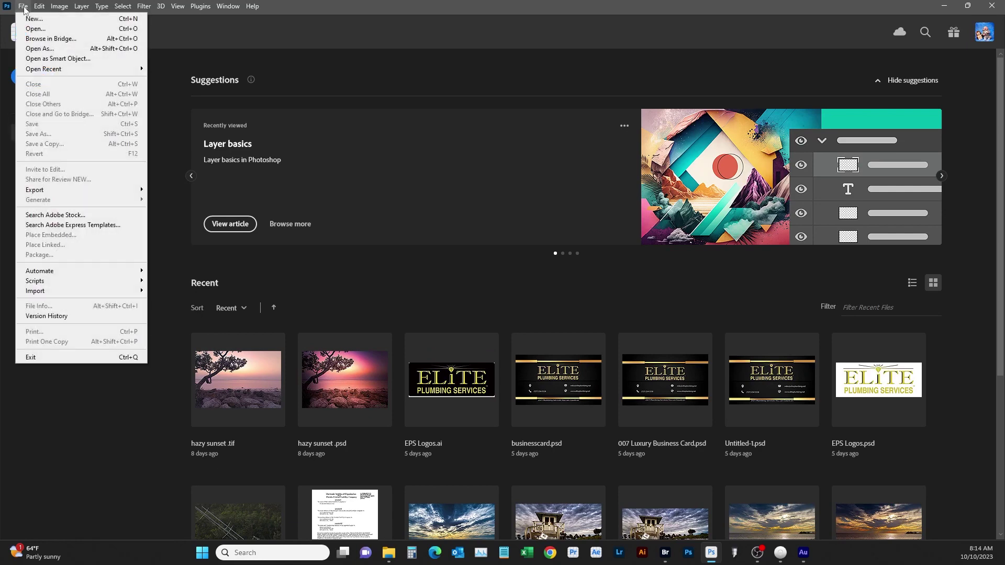
{"action": "left_click", "coordinate": [35, 28]}
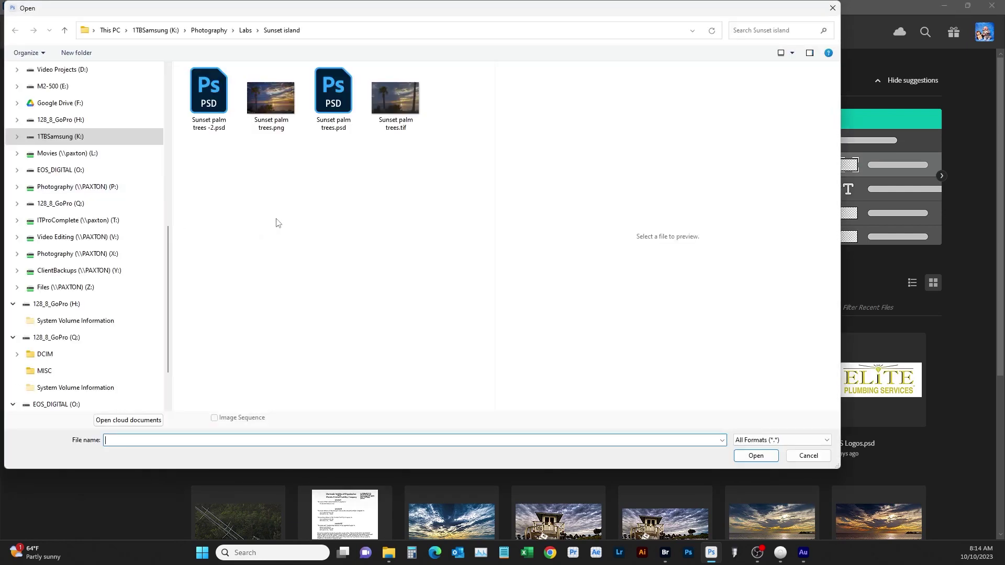
{"action": "left_click", "coordinate": [396, 107]}
{"action": "left_click", "coordinate": [752, 457]}
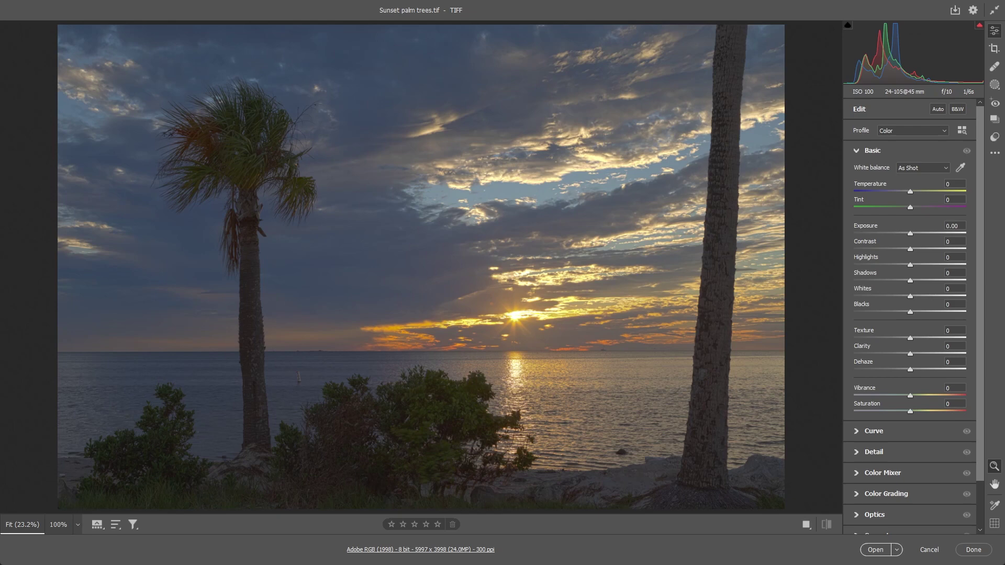
Apply automatic tone adjustments, and set Shadows to +80, Clarity to +24, Dehaze to +14, Highlights to -2 and Whites to +16
{"action": "left_click", "coordinate": [937, 110]}
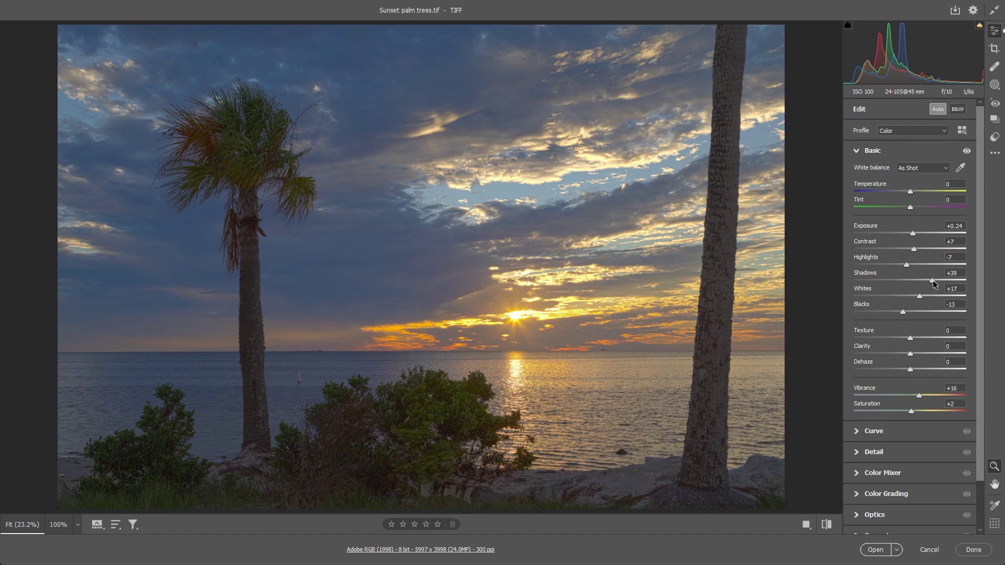
{"action": "left_click_drag", "start_coordinate": [933, 280], "coordinate": [954, 281]}
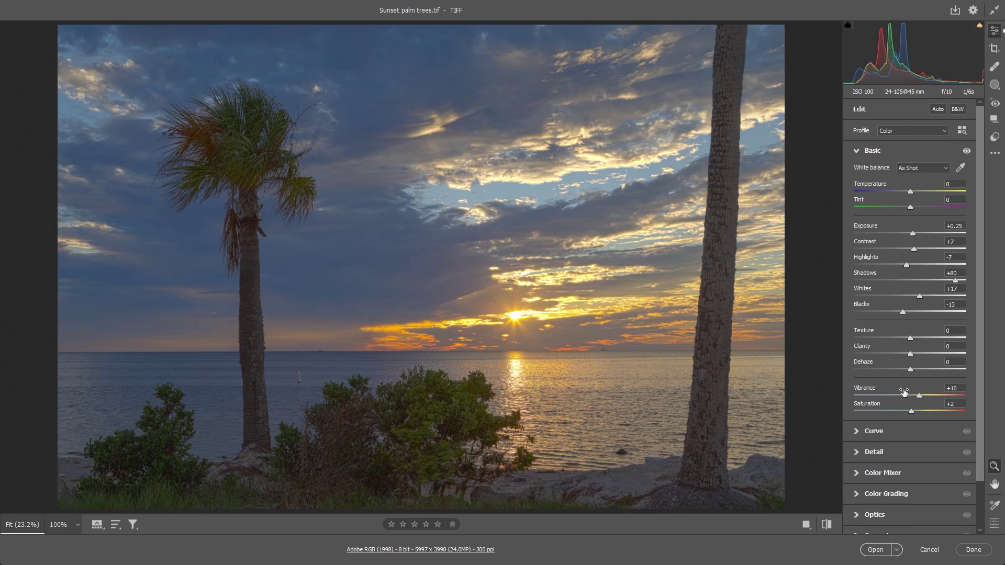
{"action": "left_click_drag", "start_coordinate": [910, 357], "coordinate": [915, 356]}
{"action": "left_click_drag", "start_coordinate": [910, 370], "coordinate": [919, 371]}
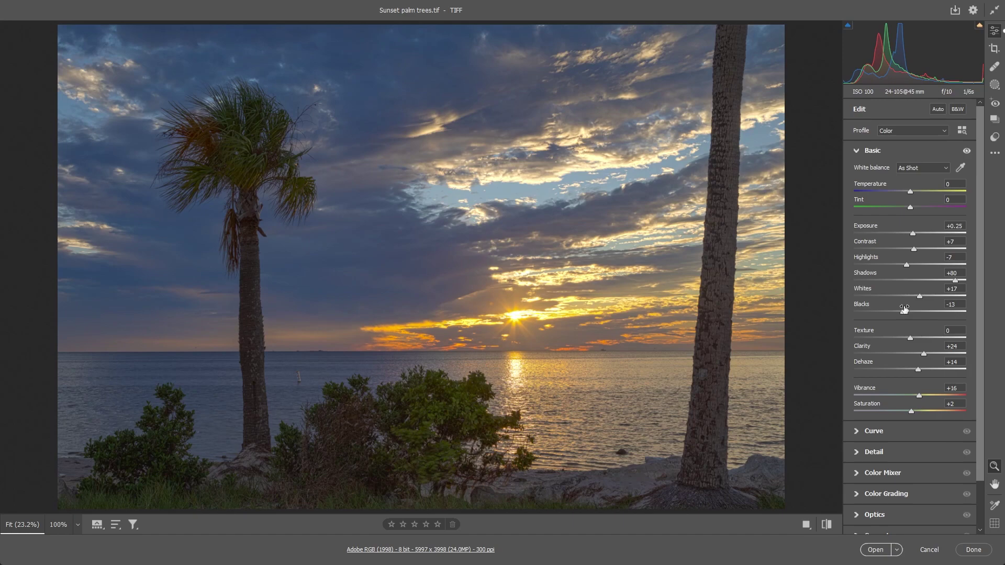
{"action": "mouse_move", "coordinate": [907, 267]}
{"action": "left_mouse_down"}
{"action": "mouse_move", "coordinate": [835, 268]}
{"action": "mouse_move", "coordinate": [972, 262]}
{"action": "mouse_move", "coordinate": [908, 269]}
{"action": "left_mouse_up"}
{"action": "mouse_move", "coordinate": [921, 298]}
{"action": "left_mouse_down"}
{"action": "mouse_move", "coordinate": [956, 291]}
{"action": "mouse_move", "coordinate": [919, 296]}
{"action": "left_mouse_up"}
Shape a gentle S-curve with a midpoint at 132/130, a raised upper point and a lowered shadow point at 72/62
{"action": "key", "text": "ctrl+alt+2"}
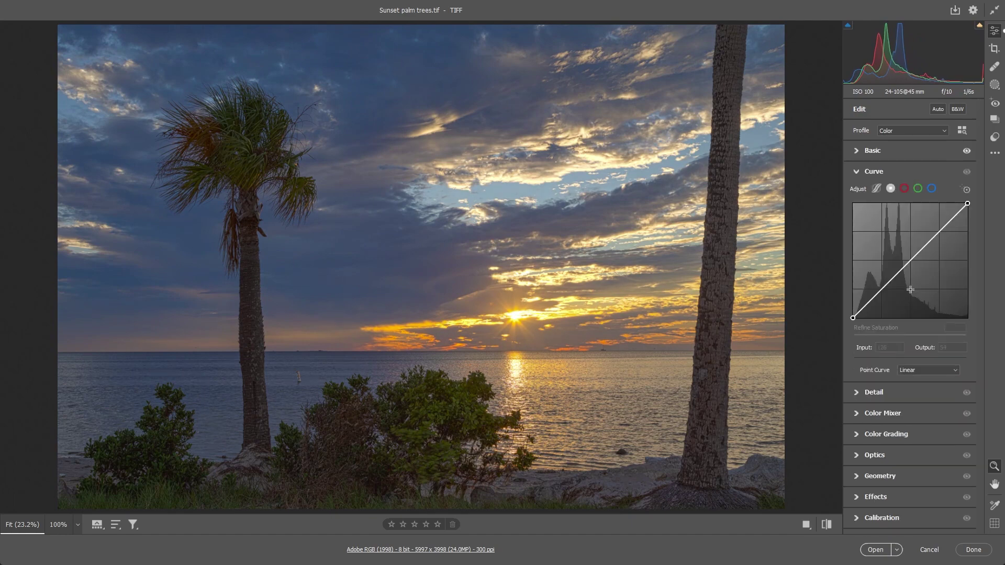
{"action": "left_click", "coordinate": [911, 259]}
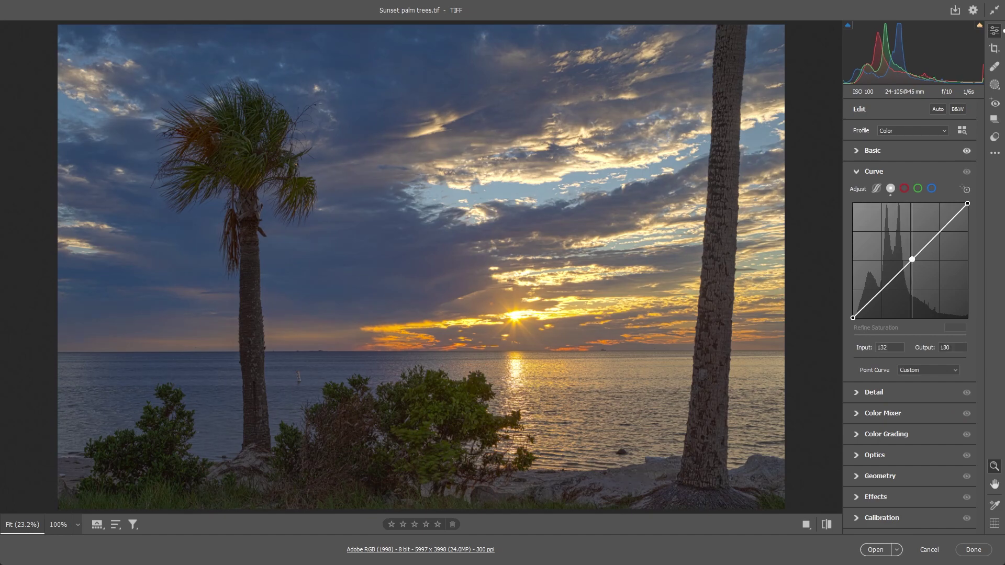
{"action": "left_click", "coordinate": [883, 289]}
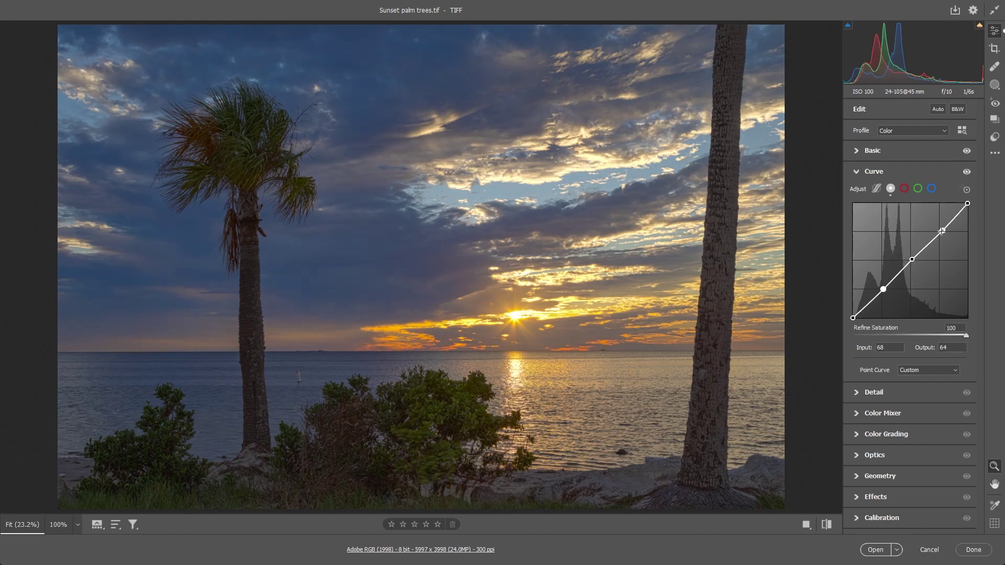
{"action": "left_click_drag", "start_coordinate": [942, 229], "coordinate": [938, 229]}
{"action": "left_click_drag", "start_coordinate": [883, 288], "coordinate": [884, 290]}
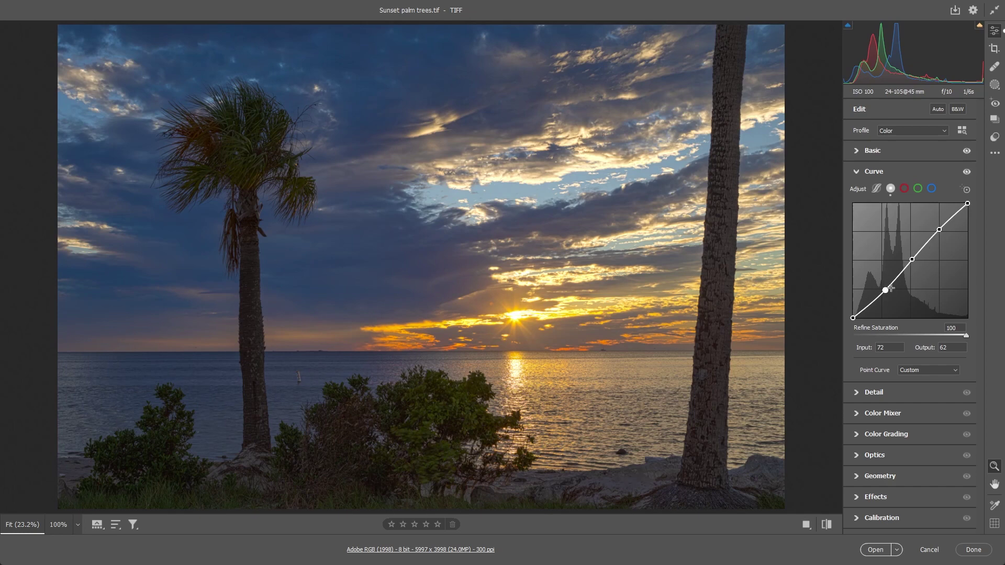
Create a Subject mask of the palm tree and set its Exposure to +0.50 and Shadows to +79
{"action": "left_click", "coordinate": [994, 85]}
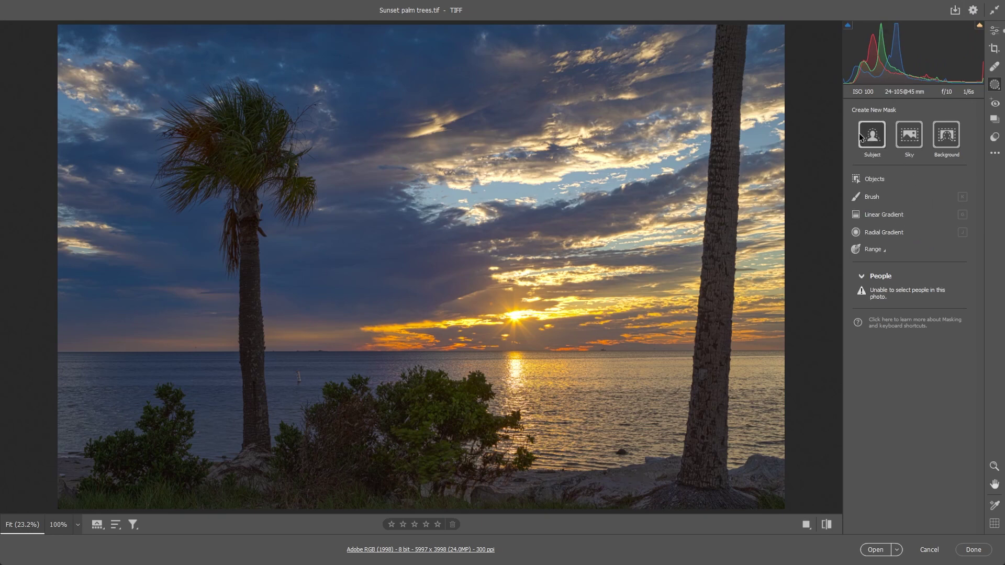
{"action": "left_click", "coordinate": [863, 145]}
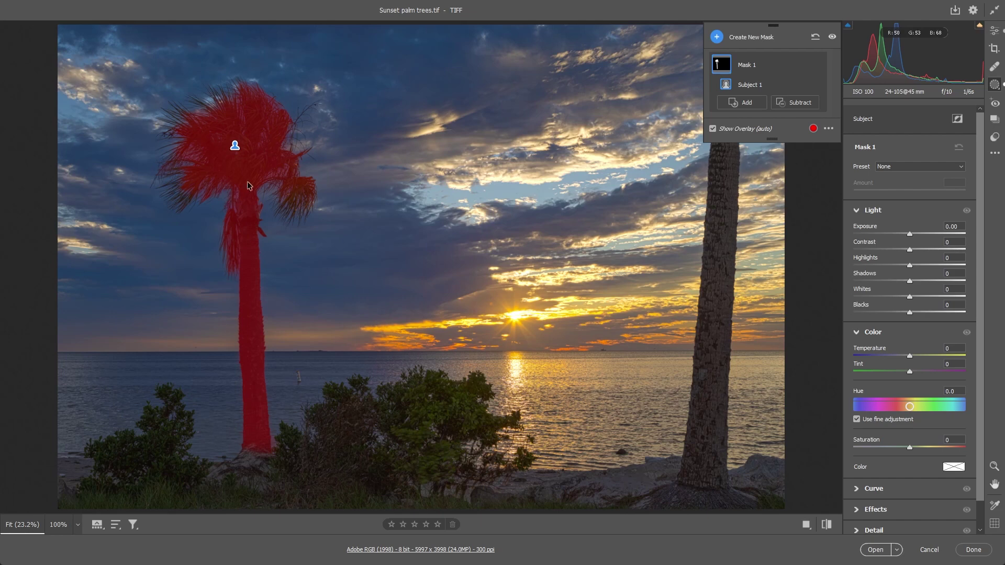
{"action": "left_click", "coordinate": [909, 234]}
{"action": "left_click_drag", "start_coordinate": [909, 237], "coordinate": [915, 237]}
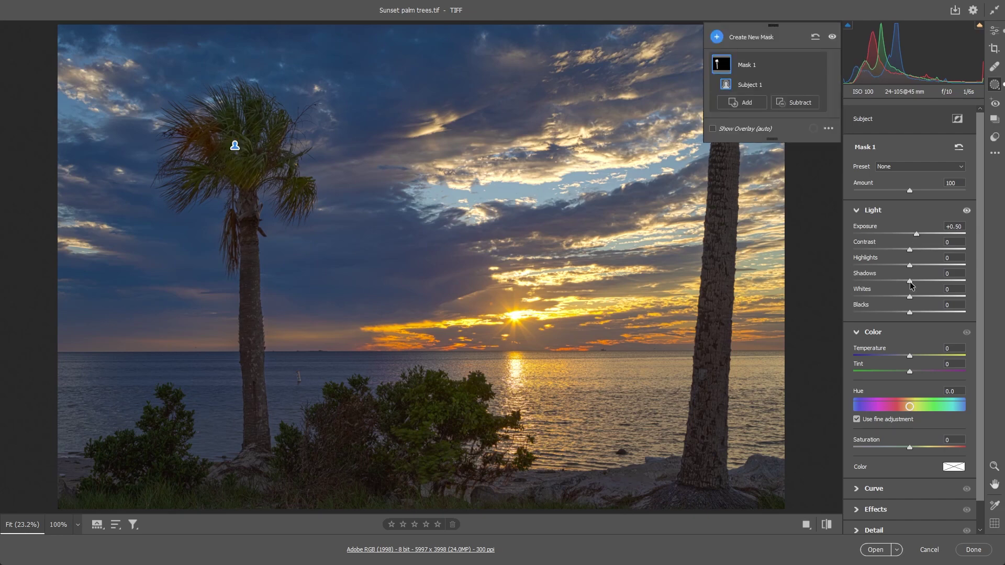
{"action": "left_click_drag", "start_coordinate": [909, 281], "coordinate": [976, 275]}
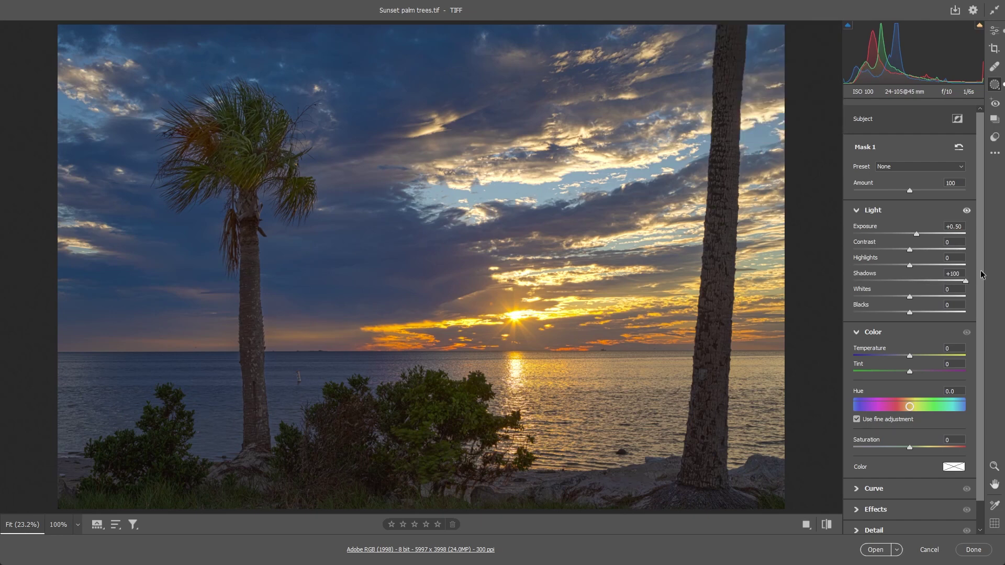
{"action": "left_click_drag", "start_coordinate": [954, 283], "coordinate": [954, 282]}
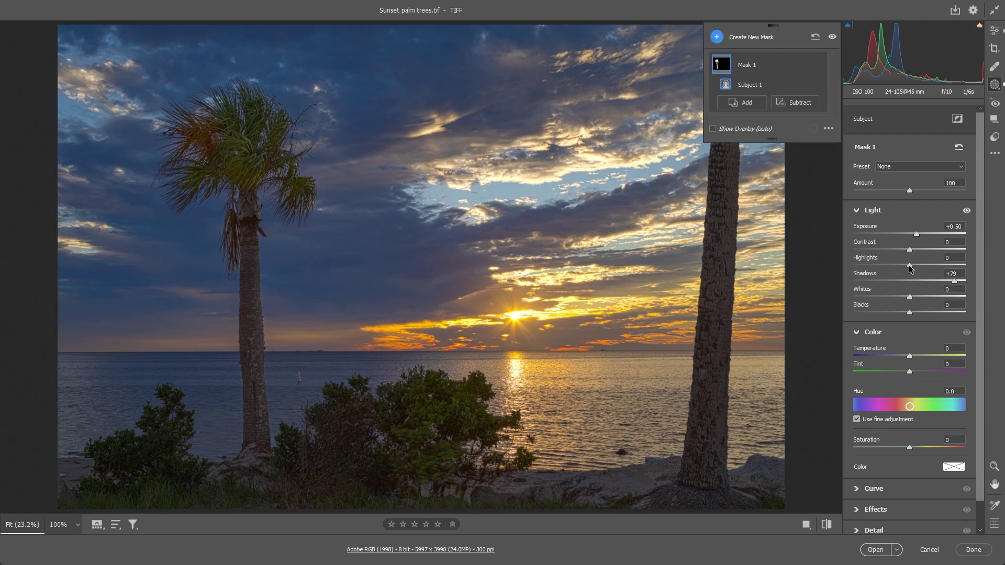
Set the palm tree mask's Highlights to +24 and its Exposure to +0.70
{"action": "mouse_move", "coordinate": [909, 269]}
{"action": "left_mouse_down"}
{"action": "mouse_move", "coordinate": [952, 266]}
{"action": "mouse_move", "coordinate": [905, 274]}
{"action": "mouse_move", "coordinate": [923, 271]}
{"action": "left_mouse_up"}
{"action": "left_click_drag", "start_coordinate": [915, 234], "coordinate": [918, 235]}
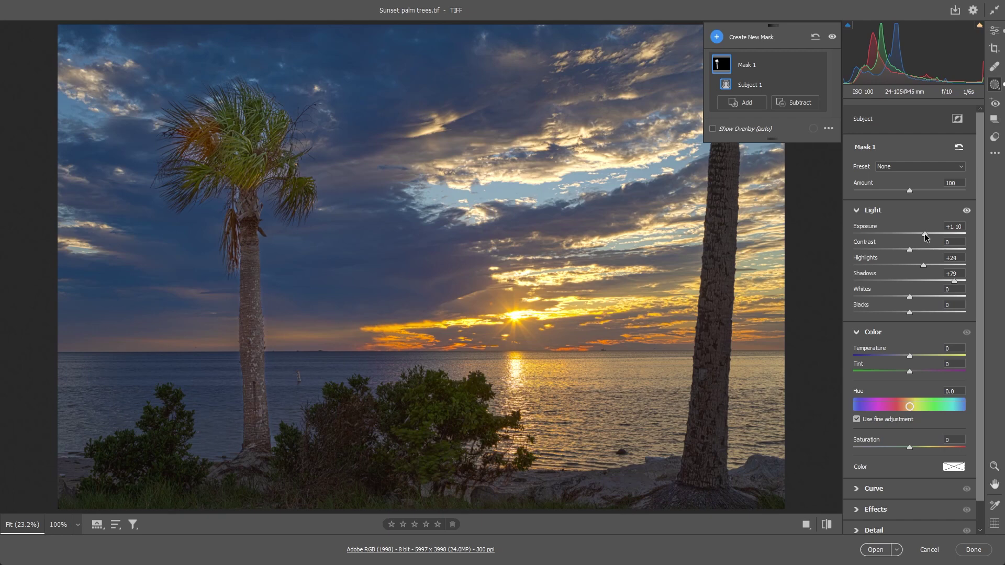
{"action": "left_click_drag", "start_coordinate": [924, 234], "coordinate": [923, 233]}
{"action": "left_click_drag", "start_coordinate": [923, 234], "coordinate": [921, 234]}
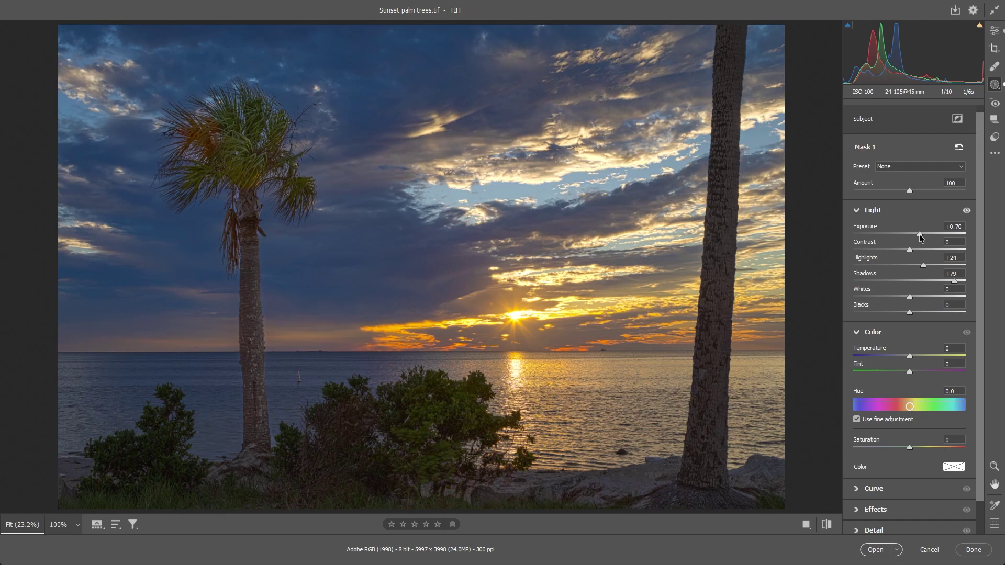
{"action": "left_click_drag", "start_coordinate": [919, 234], "coordinate": [919, 234]}
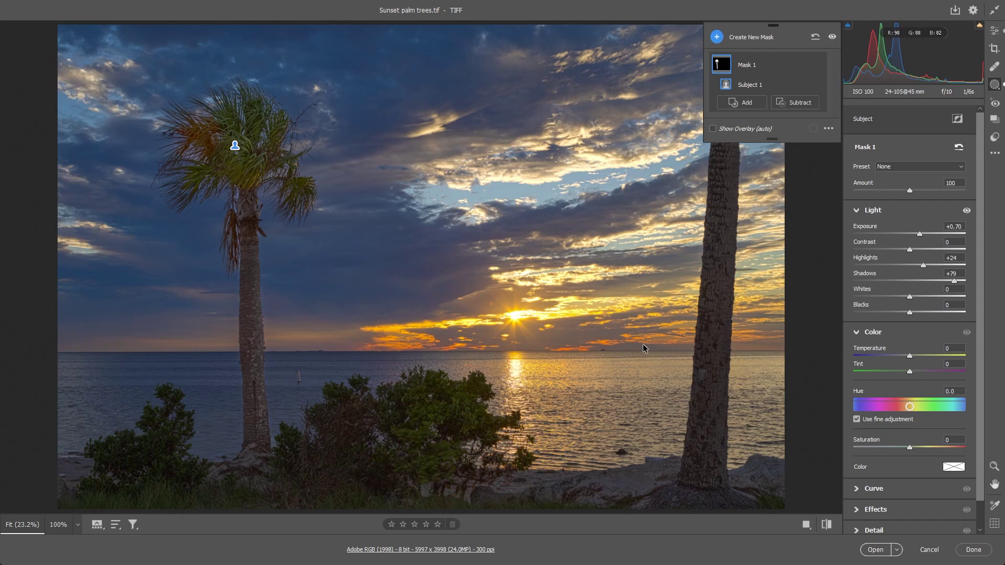
{"action": "left_click", "coordinate": [972, 550]}
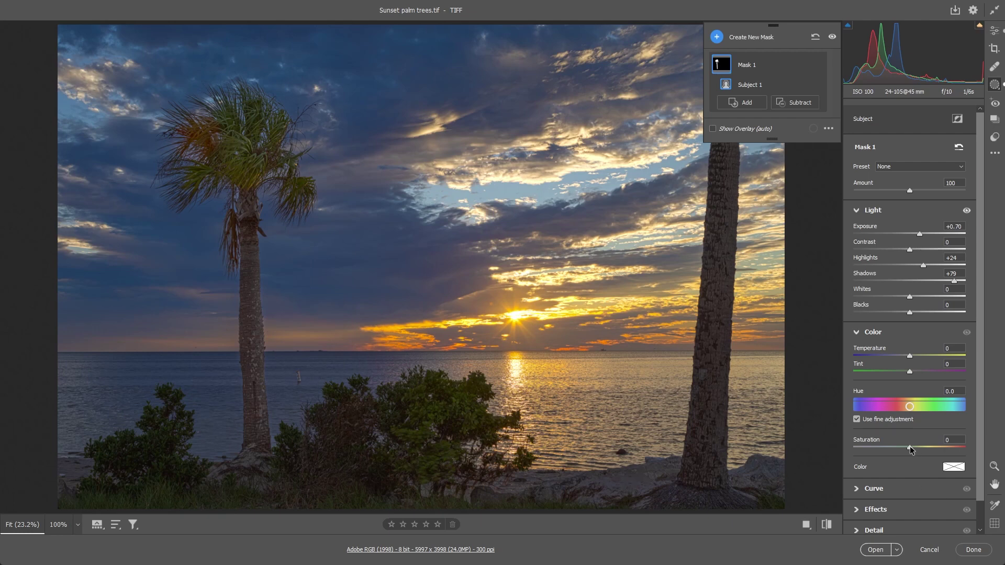
Try raising the palm tree mask's Saturation and reset it to its default
{"action": "left_click_drag", "start_coordinate": [909, 446], "coordinate": [914, 446]}
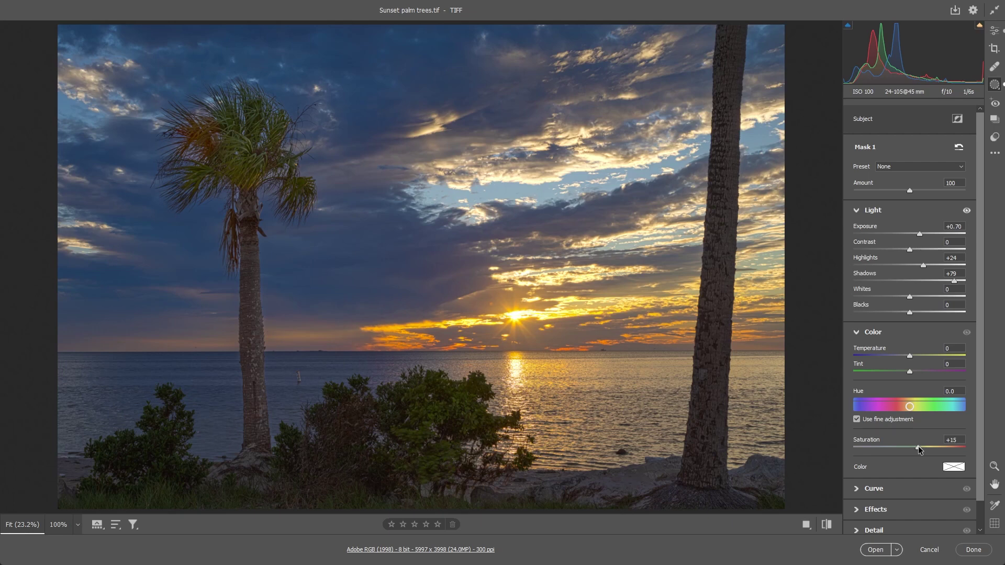
{"action": "left_click_drag", "start_coordinate": [932, 445], "coordinate": [914, 462]}
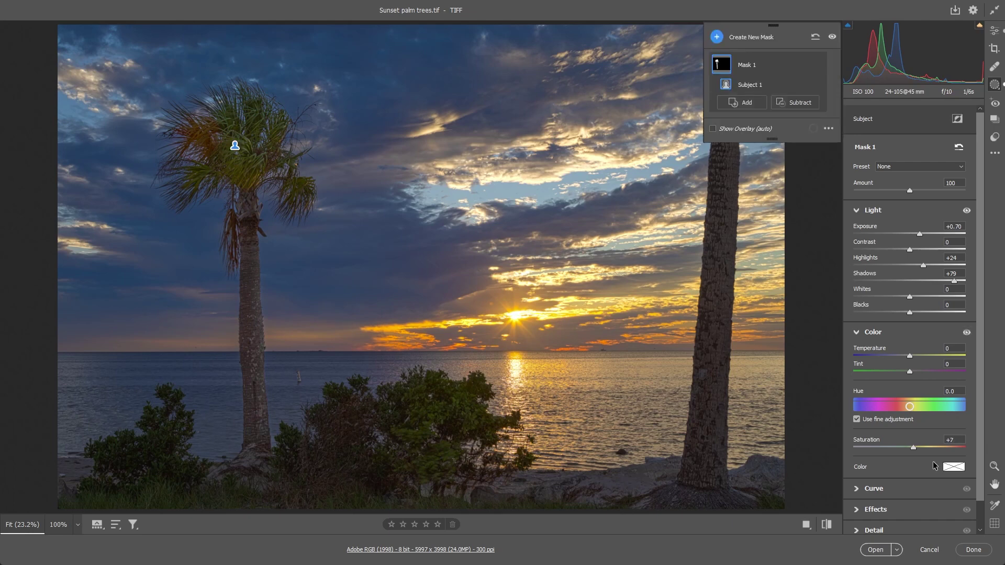
{"action": "double_click", "coordinate": [912, 447]}
Set the whole image's Vibrance to +25, raise its Saturation slightly, and open the edited image in Photoshop
{"action": "left_click", "coordinate": [995, 35]}
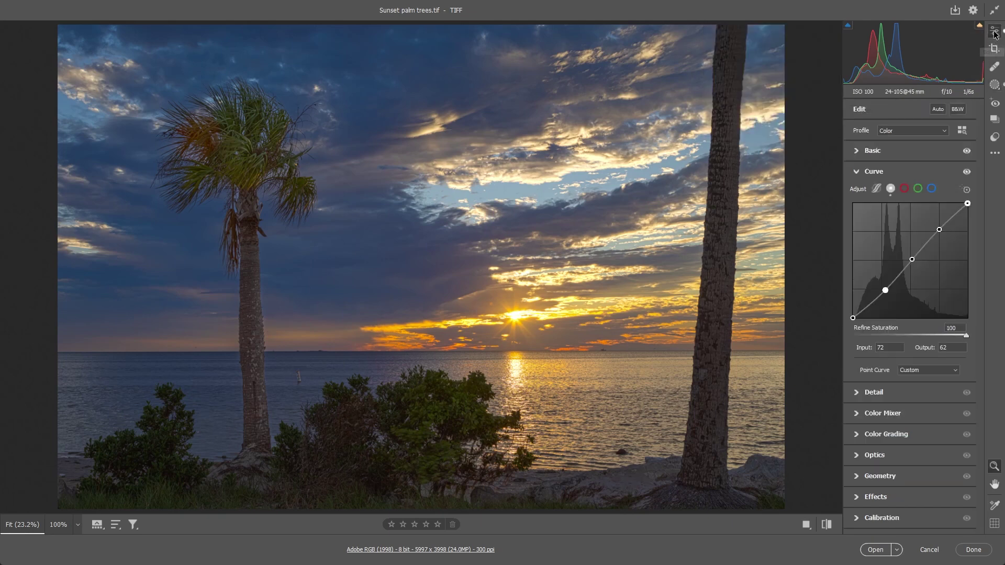
{"action": "left_click", "coordinate": [862, 156]}
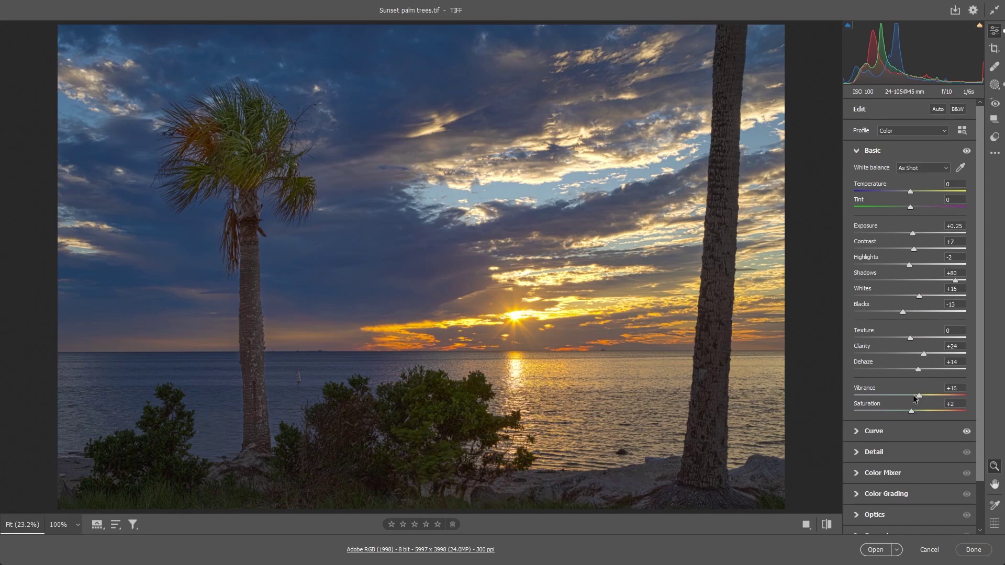
{"action": "left_click_drag", "start_coordinate": [919, 398], "coordinate": [981, 390]}
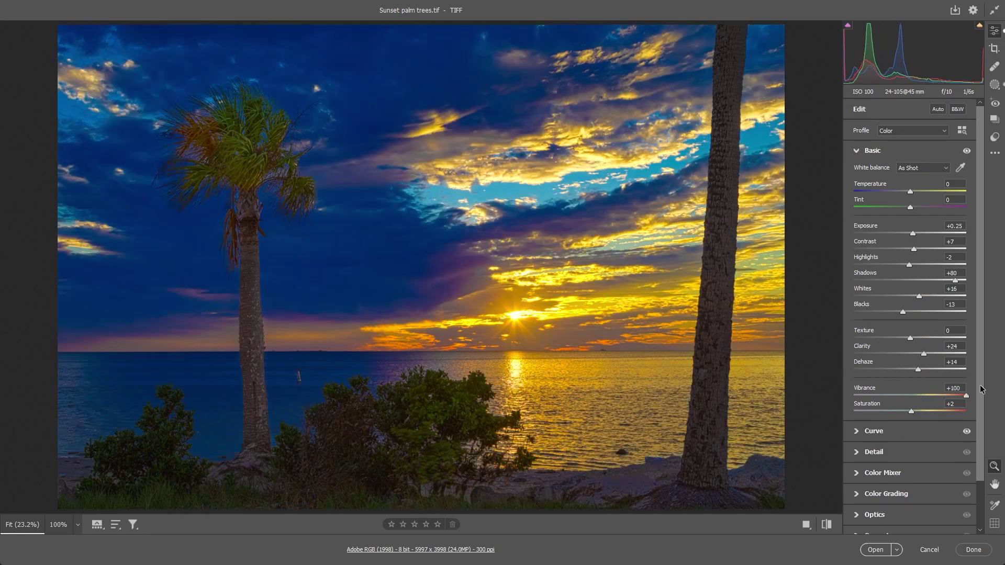
{"action": "left_click_drag", "start_coordinate": [981, 389], "coordinate": [923, 400]}
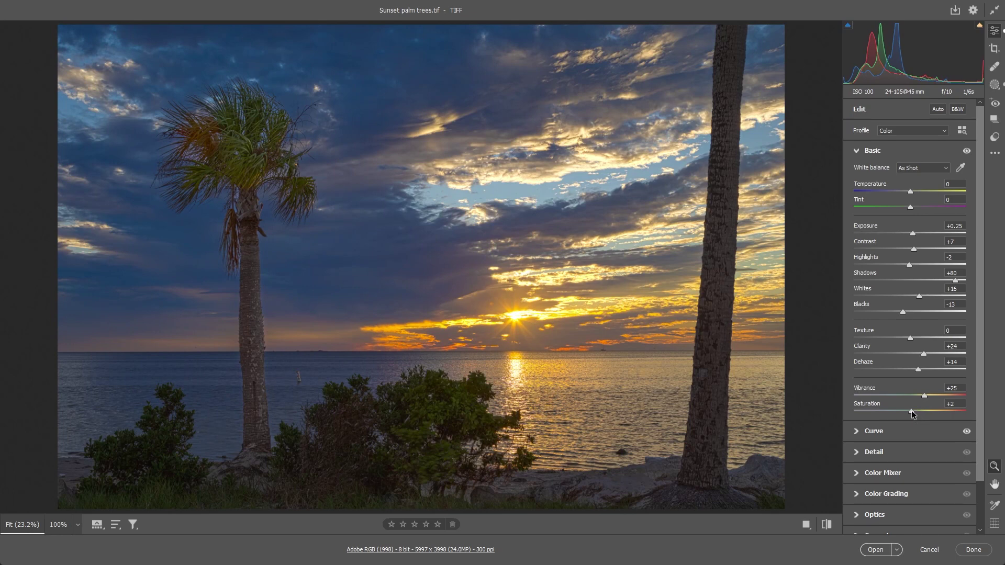
{"action": "left_click_drag", "start_coordinate": [912, 410], "coordinate": [920, 413]}
{"action": "left_click", "coordinate": [874, 550]}
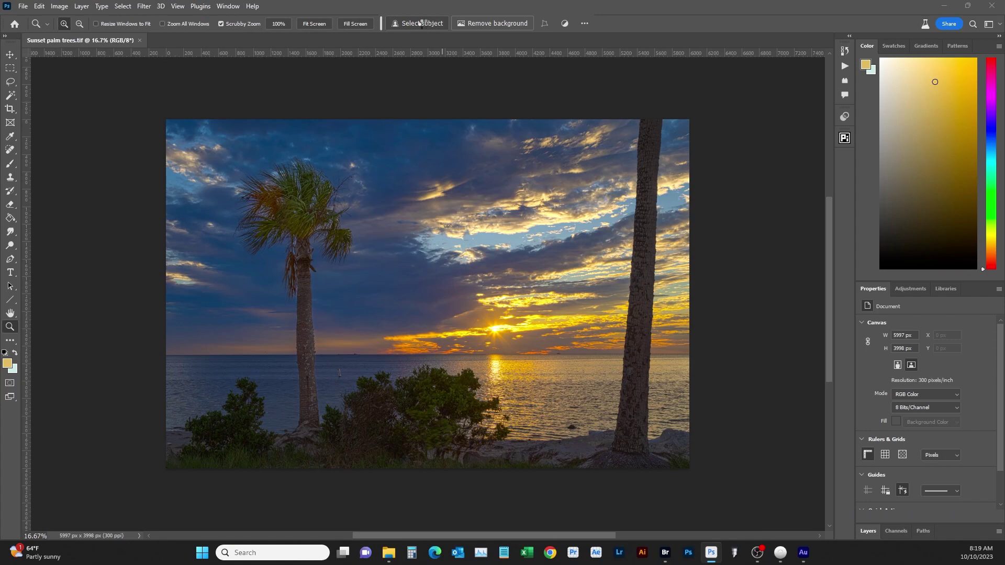
Remove the small sailboat, the rock in the water and stray details along the shoreline with the Spot Healing Brush at size 70
{"action": "key", "text": "ctrl+0"}
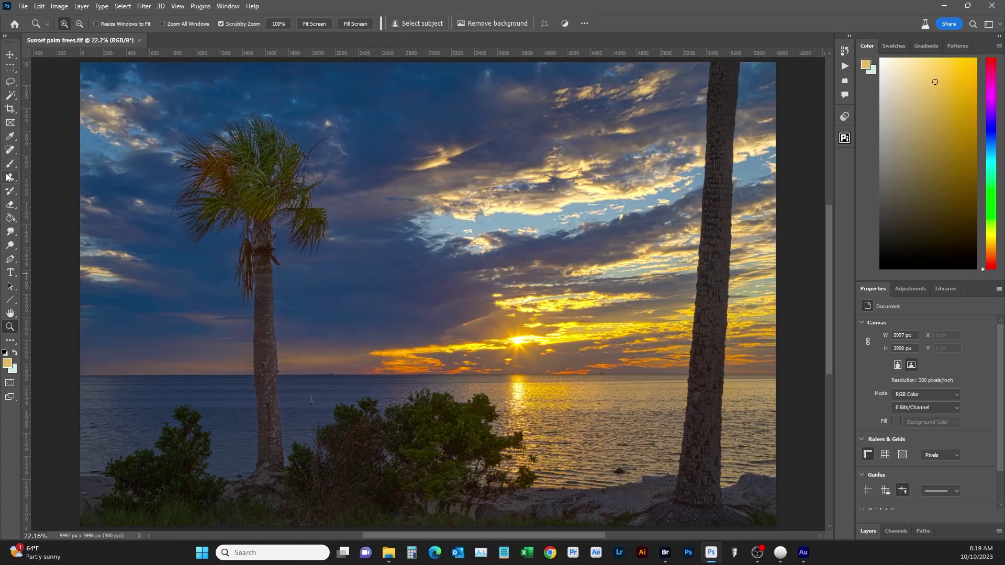
{"action": "left_click", "coordinate": [9, 151]}
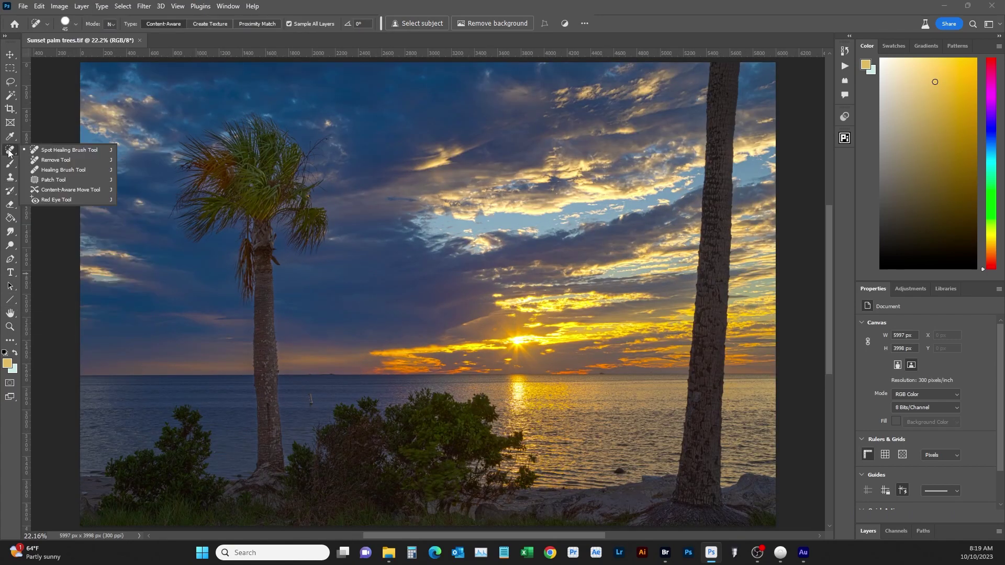
{"action": "left_click", "coordinate": [60, 152]}
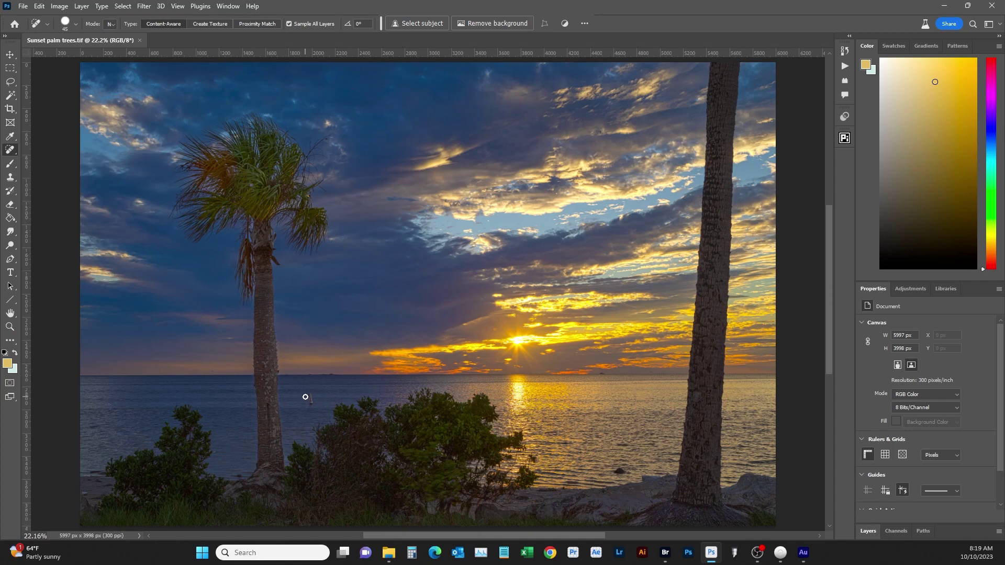
{"action": "key", "text": "bracketright"}
{"action": "key", "text": "bracketright"}
{"action": "key", "text": "bracketright"}
{"action": "left_click", "coordinate": [309, 399]}
{"action": "left_click", "coordinate": [617, 471]}
{"action": "left_click_drag", "start_coordinate": [747, 462], "coordinate": [779, 460]}
{"action": "left_click_drag", "start_coordinate": [534, 460], "coordinate": [529, 463]}
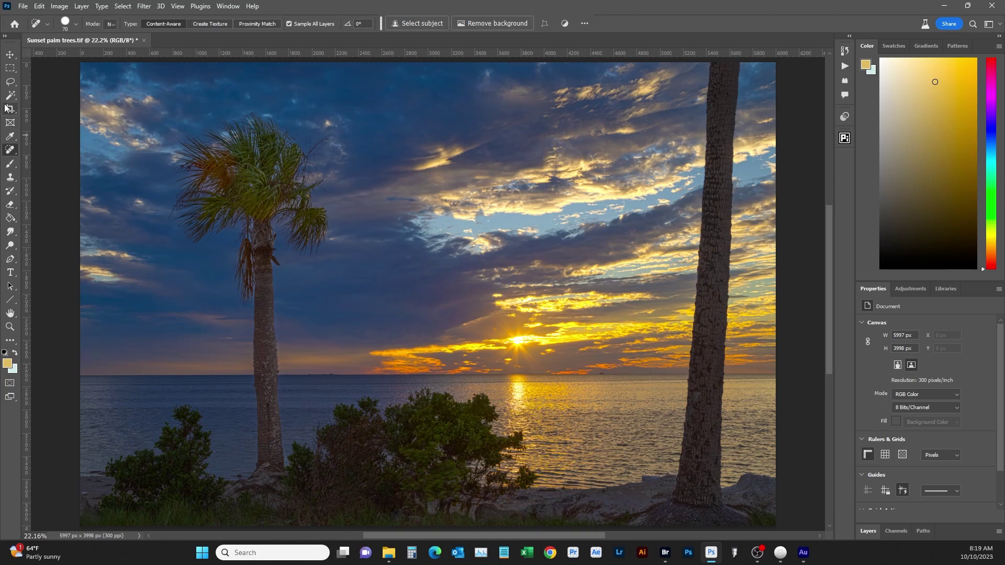
Select the bare palm trunk near the photo's right edge, including its base, with a closed Polygonal Lasso outline
{"action": "left_click", "coordinate": [13, 86]}
{"action": "right_click", "coordinate": [13, 89]}
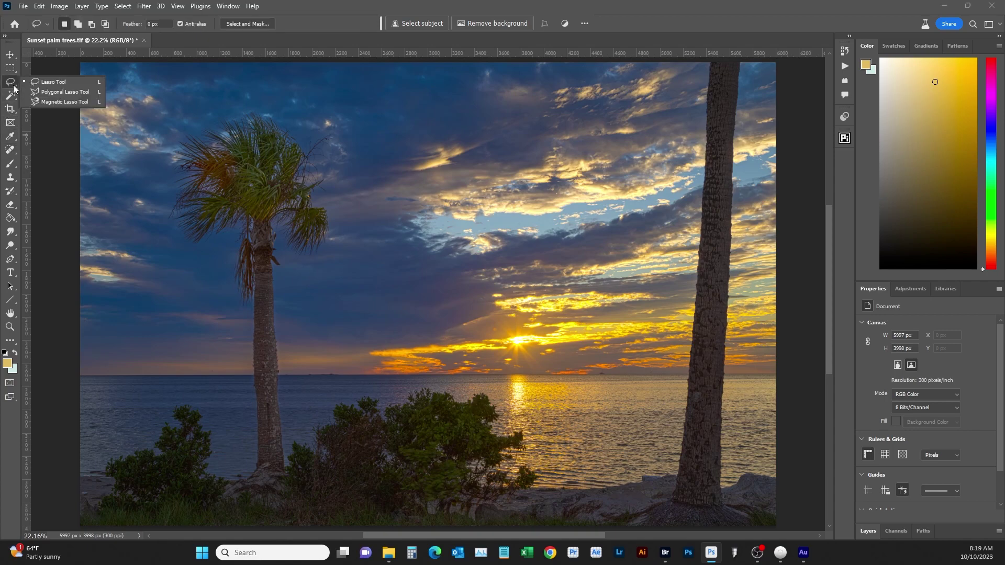
{"action": "left_click", "coordinate": [57, 92]}
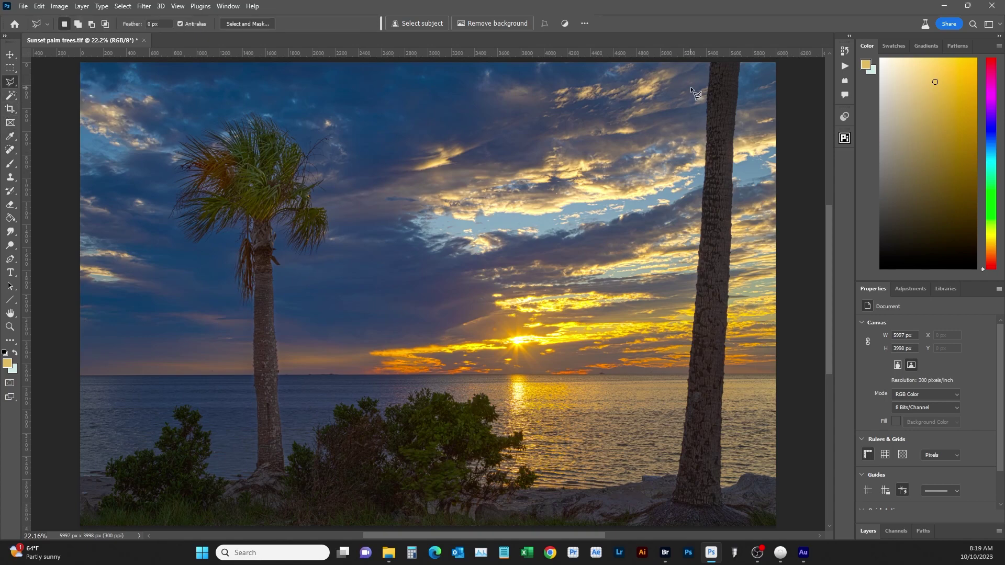
{"action": "left_click", "coordinate": [707, 59]}
{"action": "left_click", "coordinate": [702, 118]}
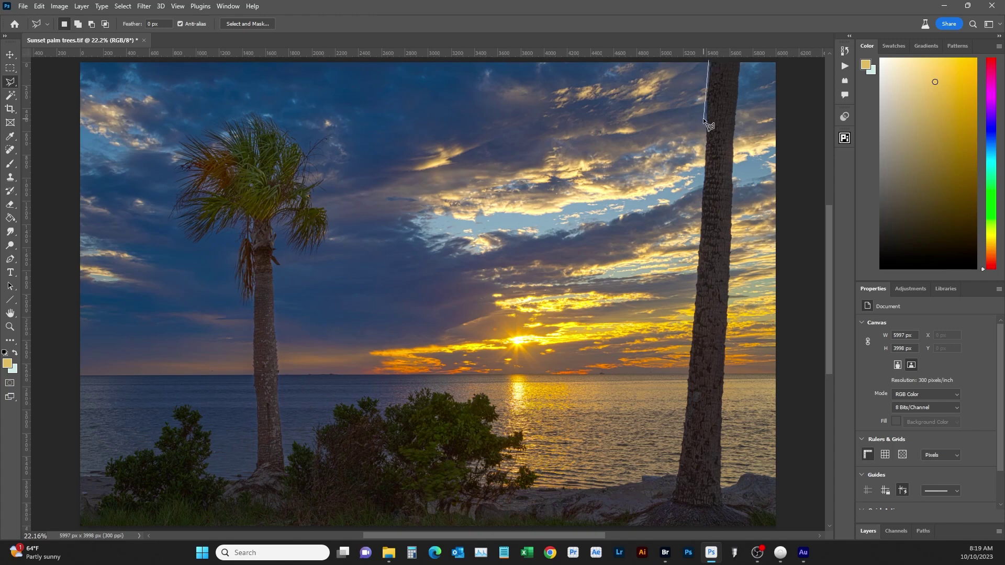
{"action": "left_click", "coordinate": [698, 244]}
{"action": "left_click", "coordinate": [684, 381]}
{"action": "left_click", "coordinate": [674, 486]}
{"action": "left_click", "coordinate": [660, 498]}
{"action": "left_click", "coordinate": [628, 528]}
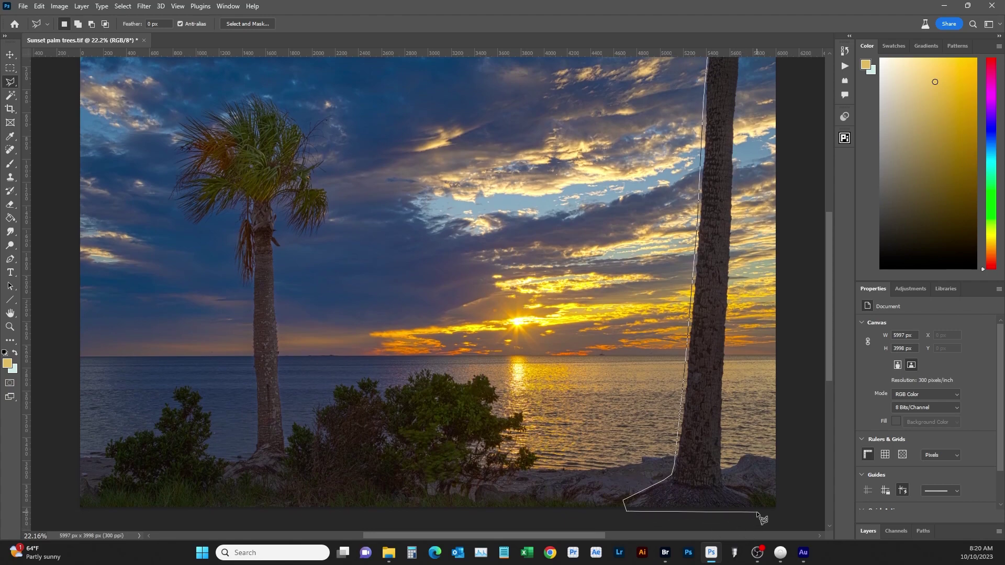
{"action": "left_click", "coordinate": [782, 511]}
{"action": "left_click", "coordinate": [777, 495]}
{"action": "left_click", "coordinate": [746, 483]}
{"action": "left_click", "coordinate": [723, 484]}
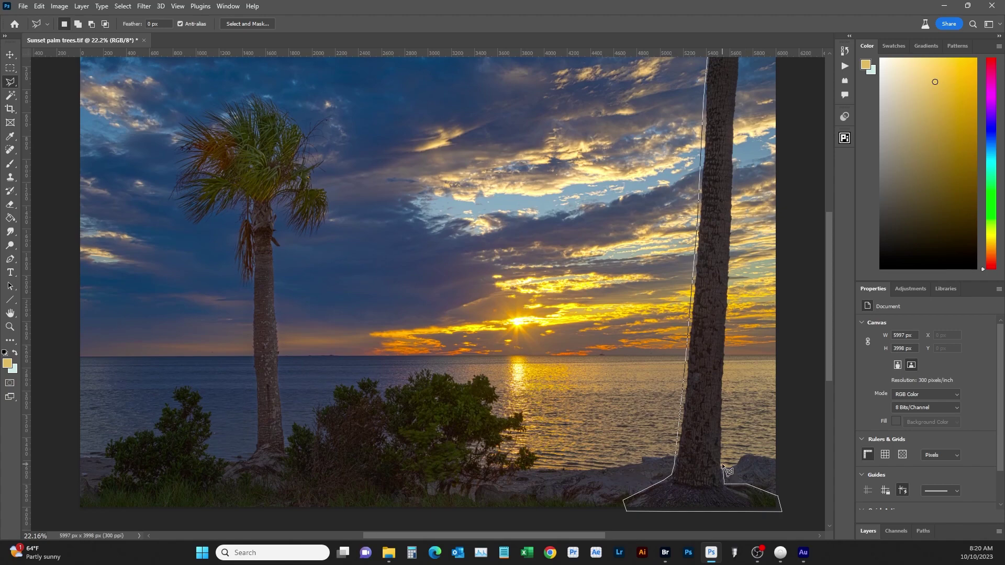
{"action": "left_click", "coordinate": [724, 385]}
{"action": "left_click", "coordinate": [733, 213]}
{"action": "scroll", "coordinate": [743, 52], "scroll_direction": "up", "scroll_amount": 1}
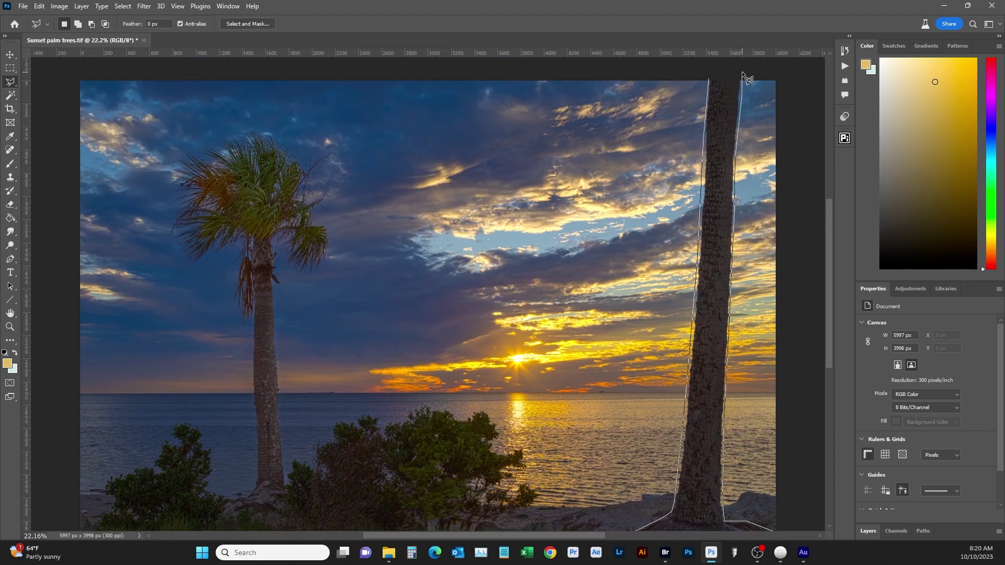
{"action": "left_click", "coordinate": [741, 73]}
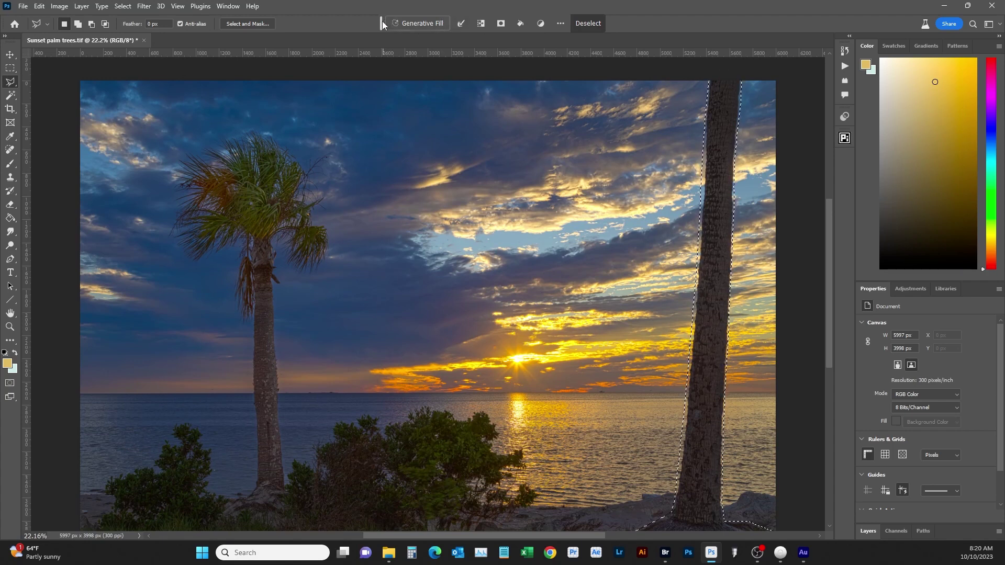
Remove the selected trunk with Generative Fill, leaving the prompt empty
{"action": "left_click_drag", "start_coordinate": [382, 21], "coordinate": [394, 70]}
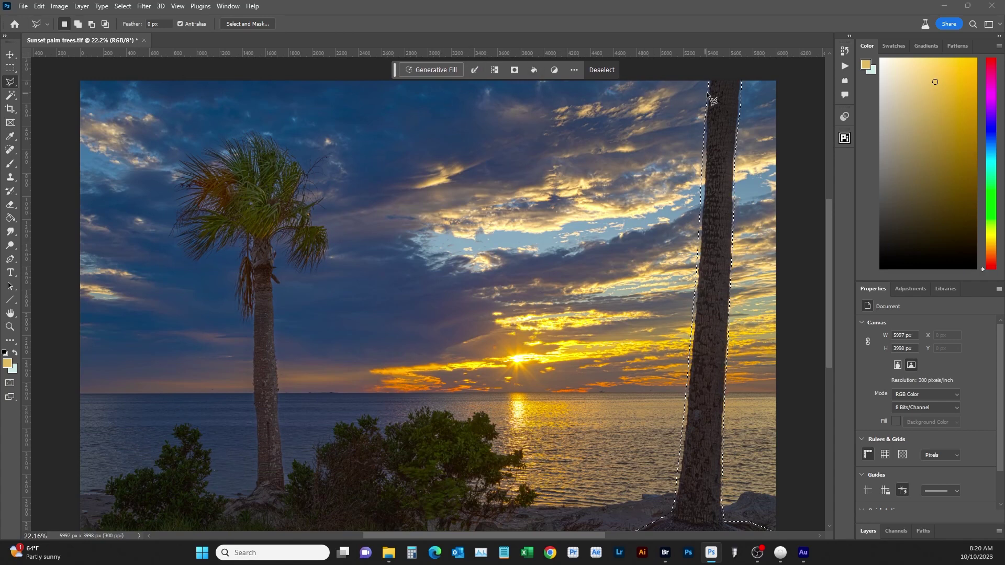
{"action": "left_click", "coordinate": [426, 70]}
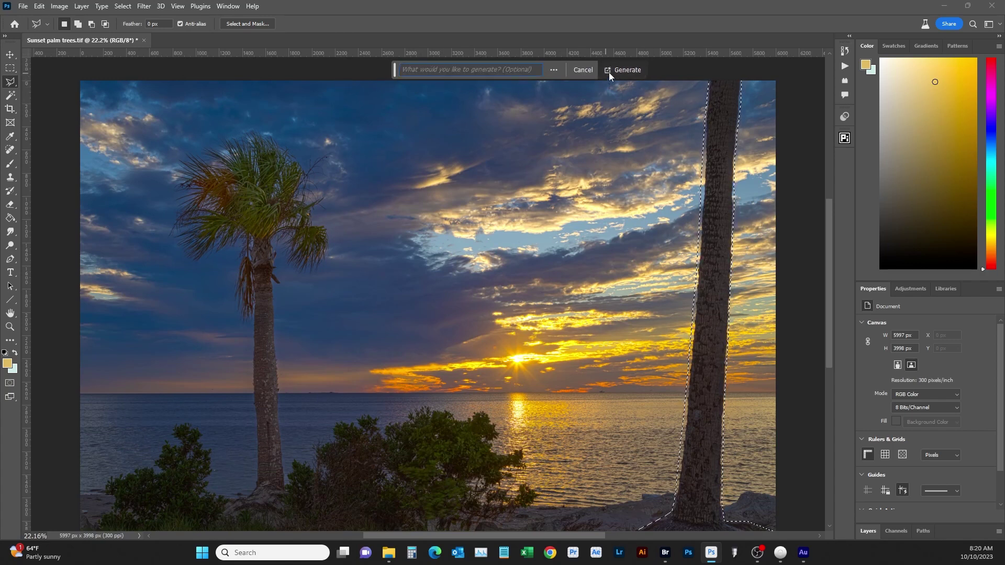
{"action": "left_click", "coordinate": [627, 70]}
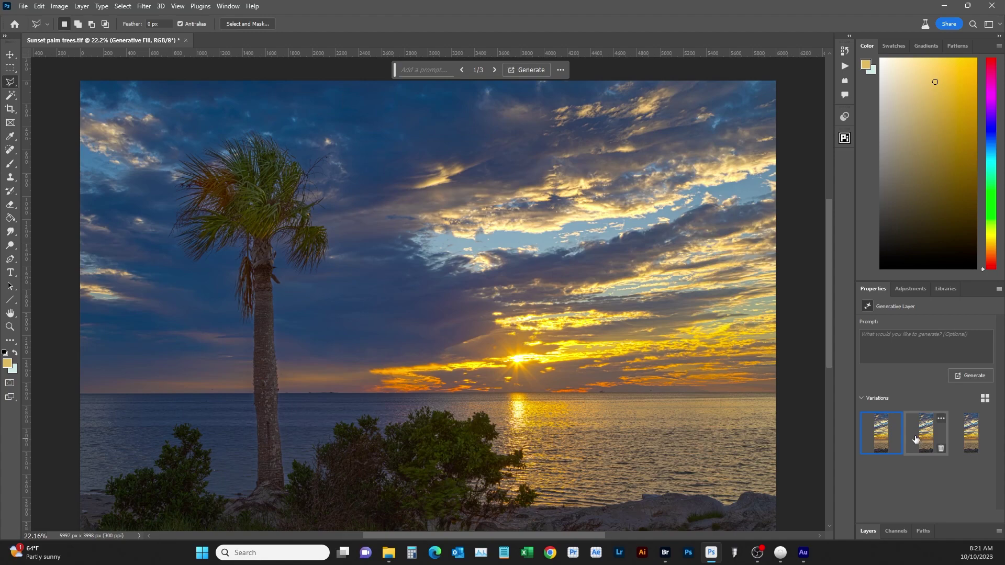
Compare the generated variations for the removed trunk and choose the third one
{"action": "left_click", "coordinate": [925, 431]}
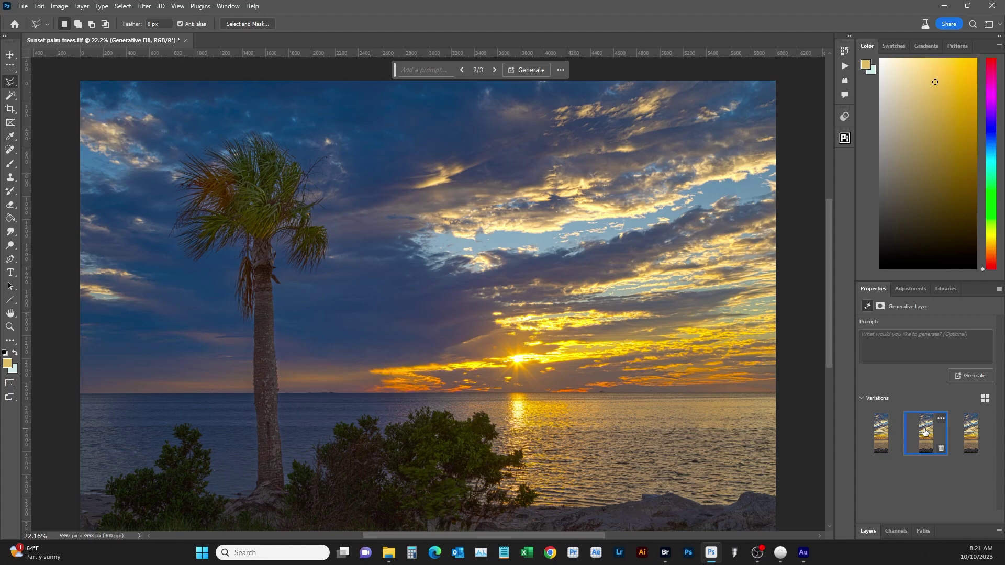
{"action": "left_click", "coordinate": [880, 436]}
{"action": "left_click", "coordinate": [971, 433]}
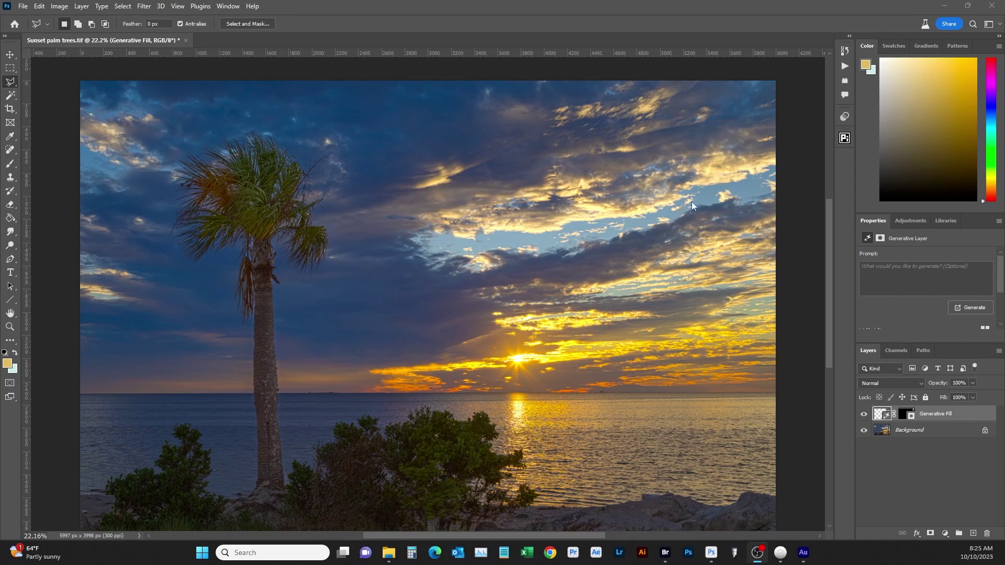
Merge the Generative Fill layer with the Background layer
{"action": "left_click", "coordinate": [916, 434]}
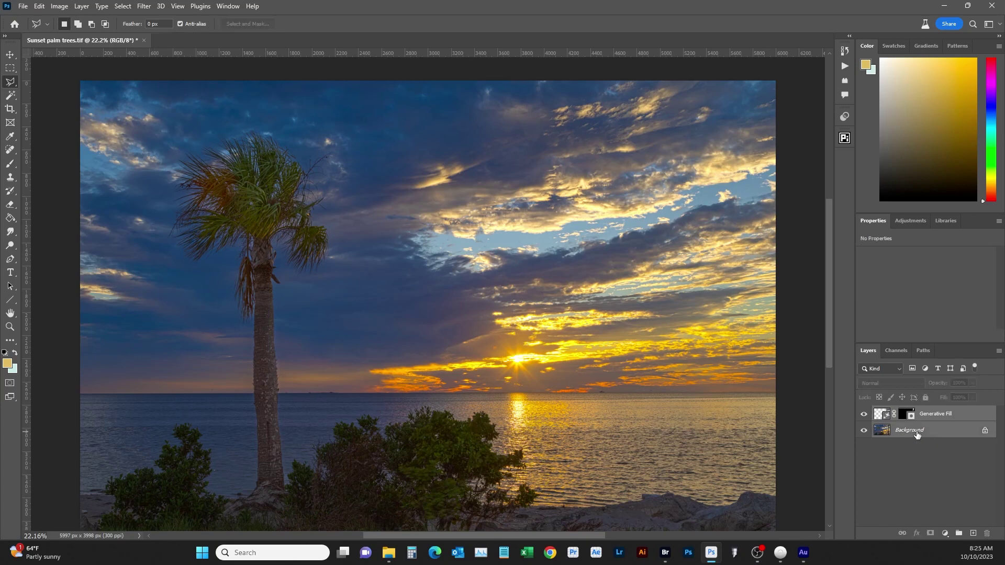
{"action": "right_click", "coordinate": [923, 430]}
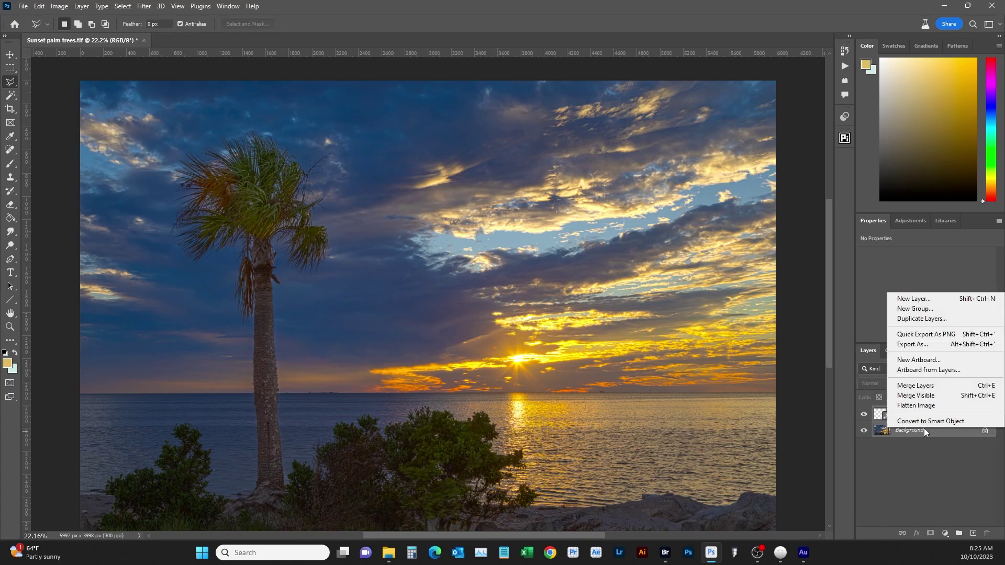
{"action": "left_click", "coordinate": [917, 385]}
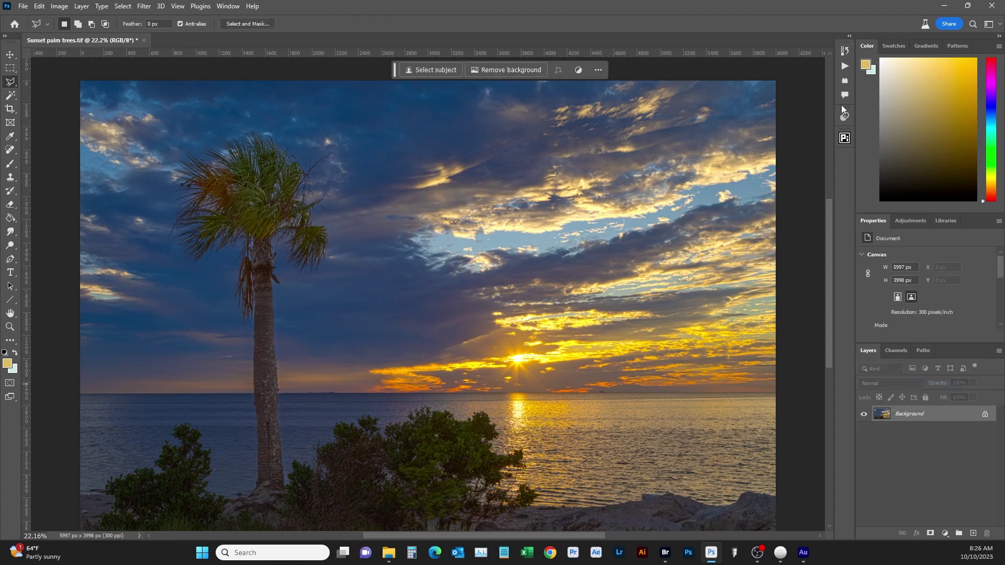
Run the Clean Edit Action from the Relevant Photography Actions set on the merged image
{"action": "left_click", "coordinate": [844, 66]}
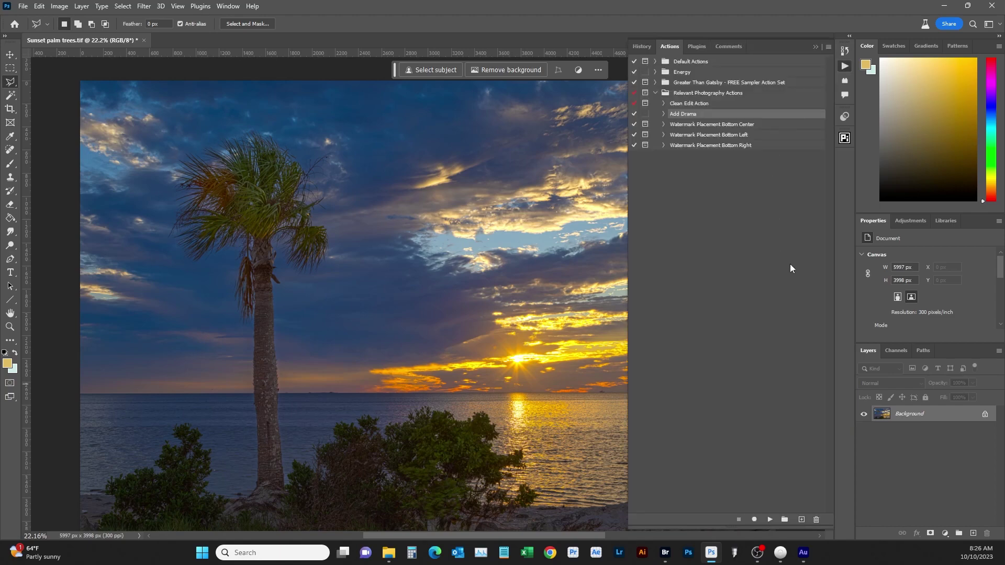
{"action": "left_click", "coordinate": [664, 105]}
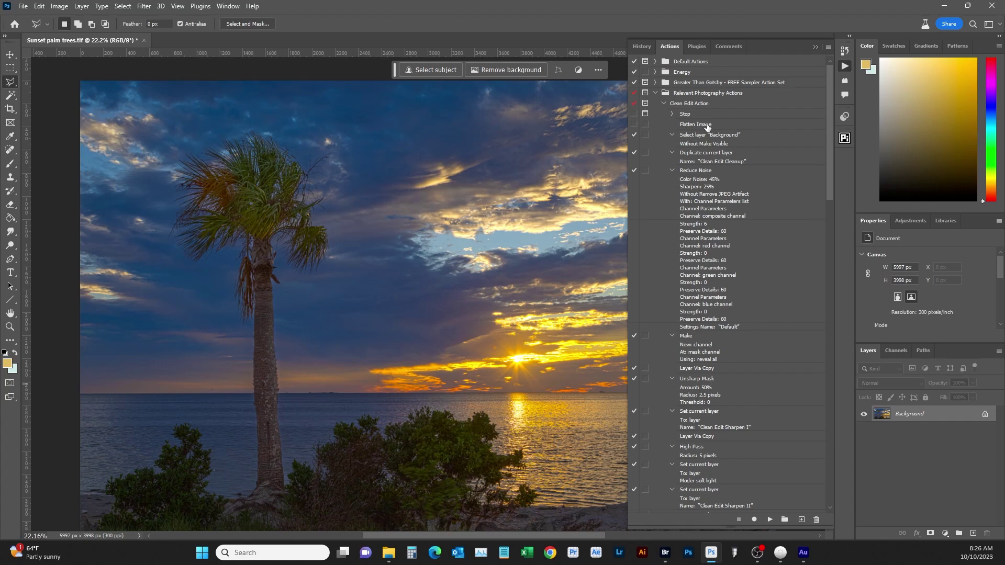
{"action": "left_click", "coordinate": [663, 105]}
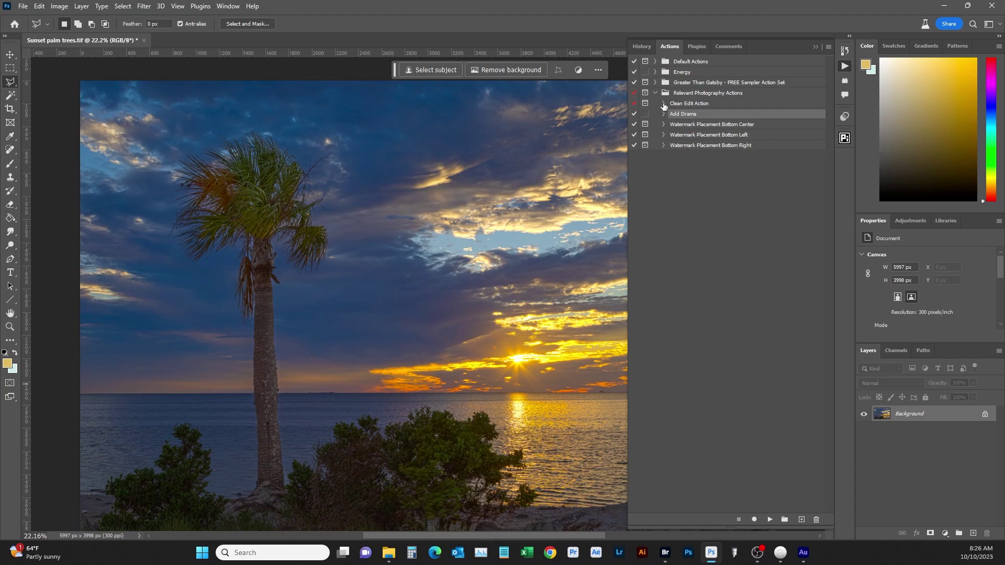
{"action": "left_click", "coordinate": [663, 105]}
{"action": "left_click_drag", "start_coordinate": [831, 140], "coordinate": [844, 73]}
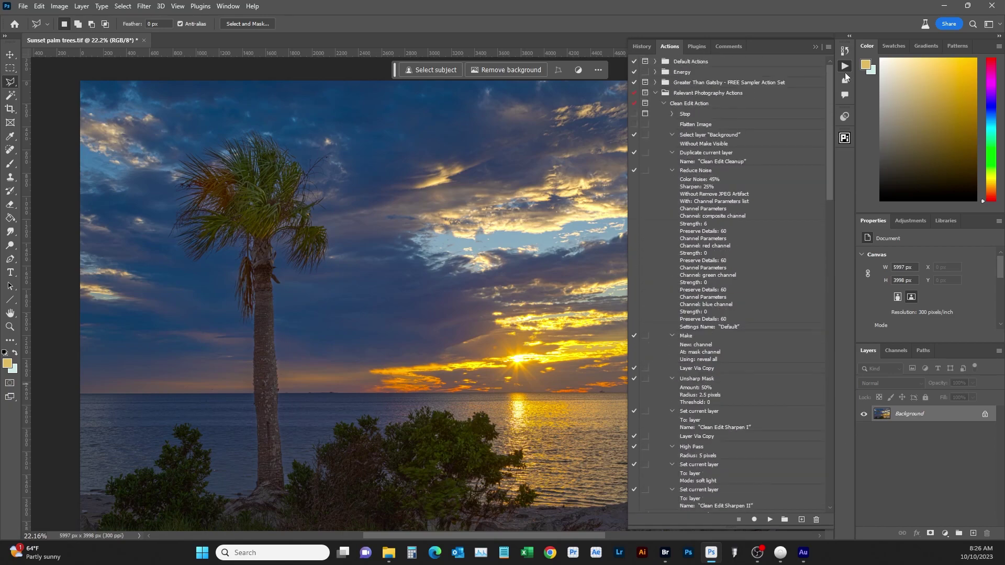
{"action": "left_click", "coordinate": [674, 104]}
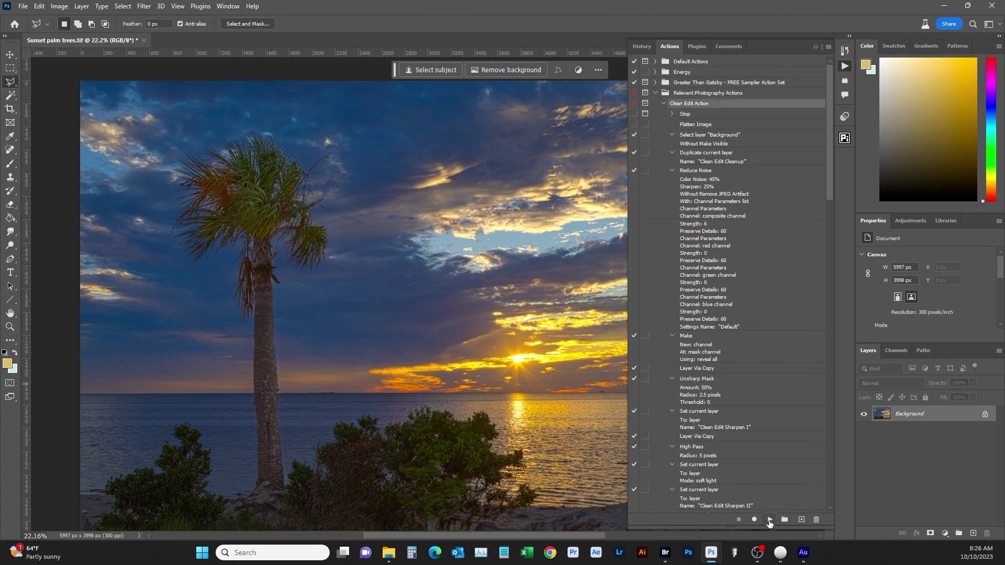
{"action": "left_click", "coordinate": [768, 519]}
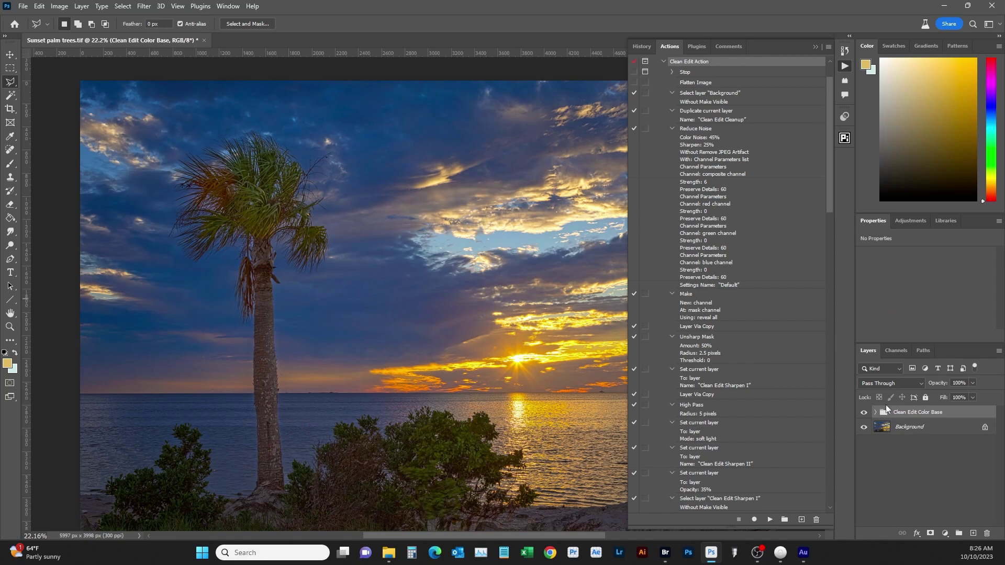
Run the Add Drama action on the image and put the actions list away
{"action": "left_click", "coordinate": [663, 62]}
{"action": "left_click", "coordinate": [663, 114]}
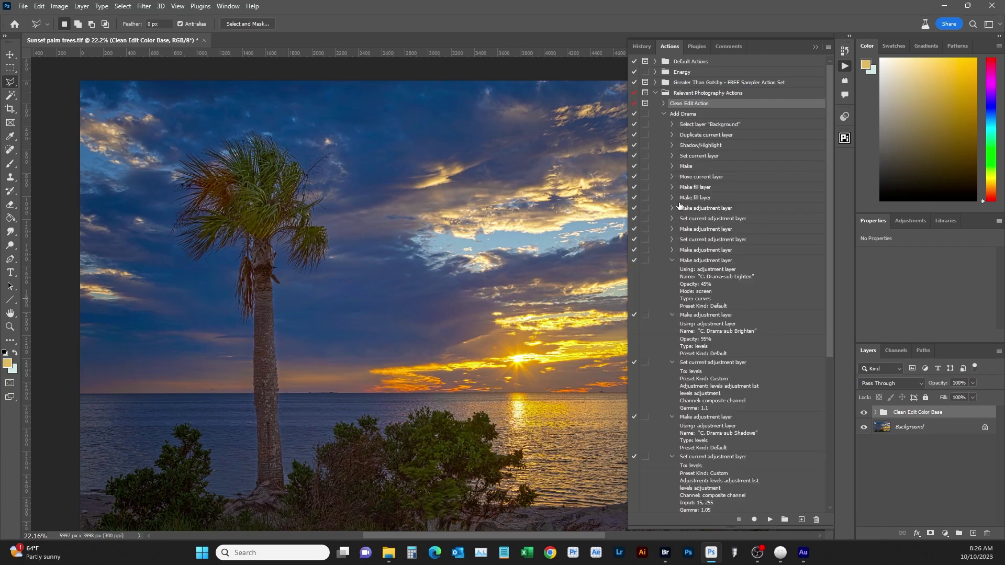
{"action": "left_click", "coordinate": [687, 116]}
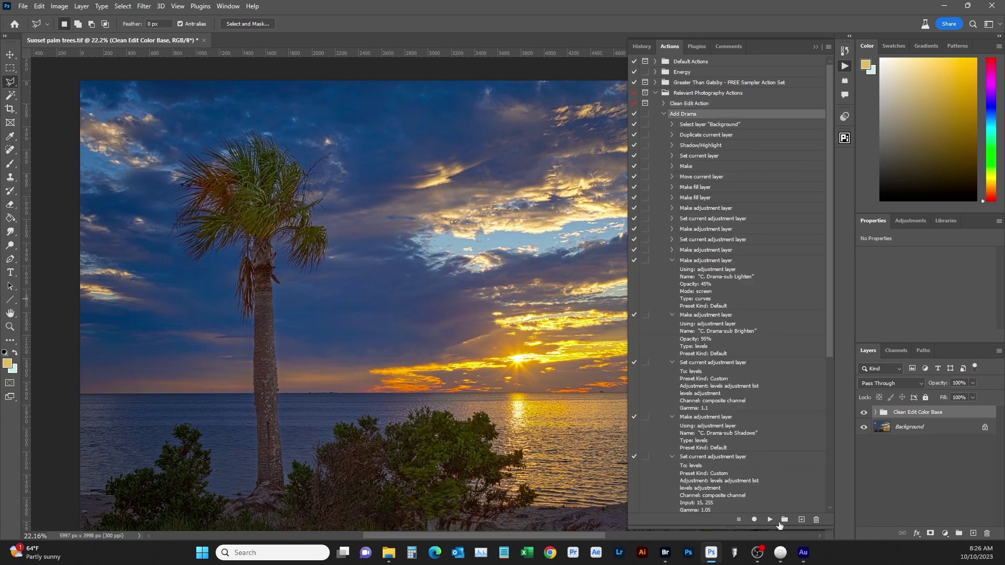
{"action": "left_click", "coordinate": [769, 519]}
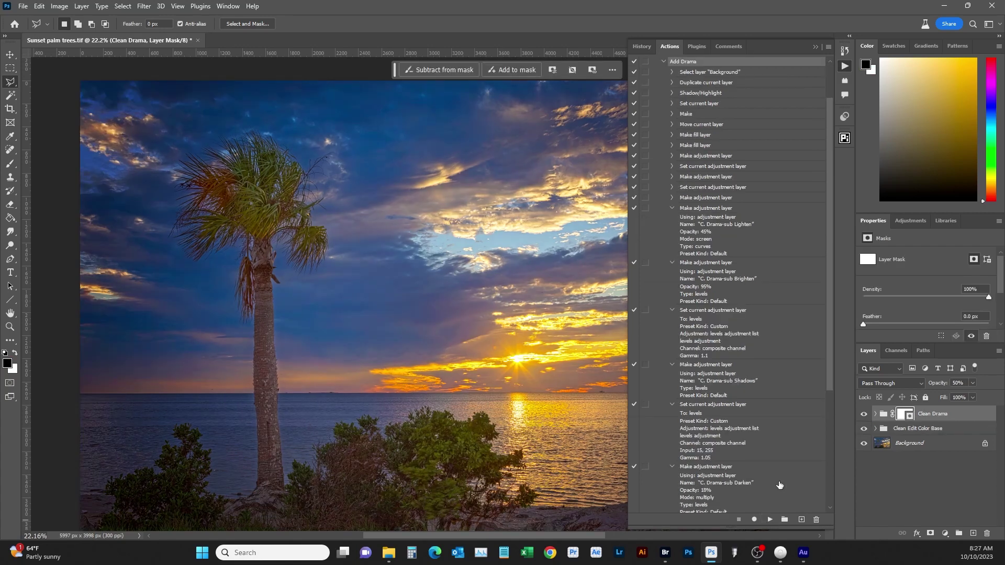
{"action": "left_click", "coordinate": [664, 62]}
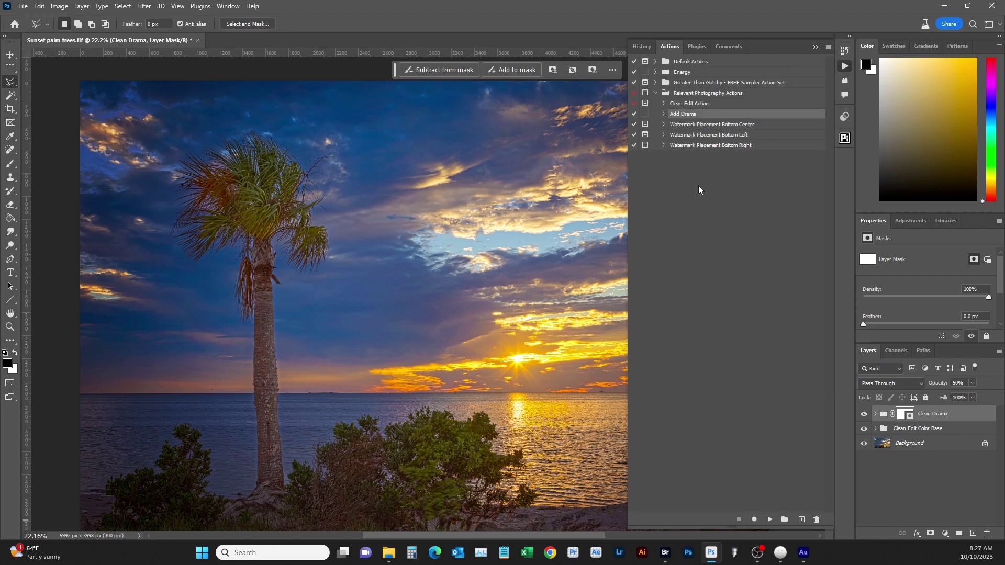
{"action": "left_click", "coordinate": [842, 69]}
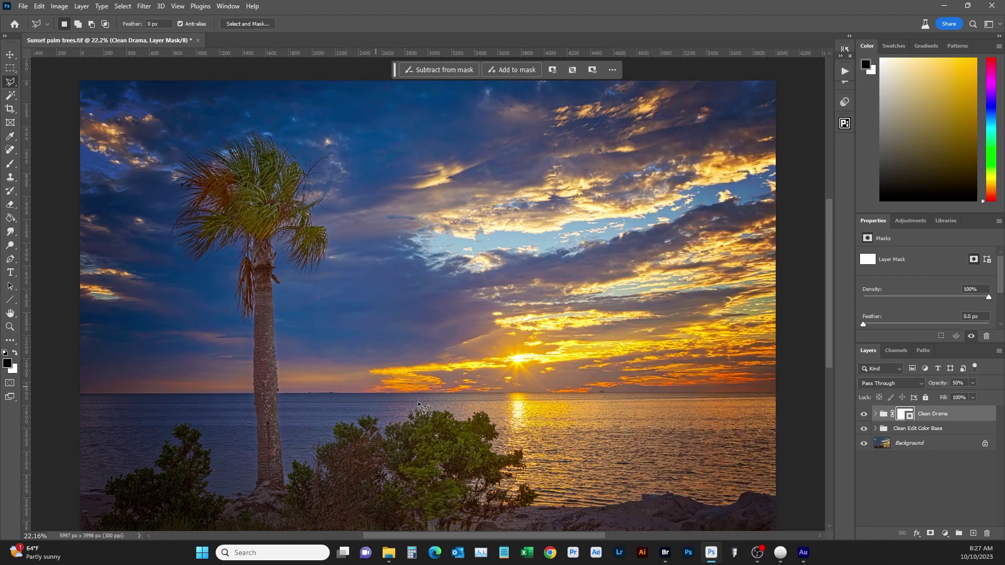
Hide the C. Drama-sub Brighten and C. Drama-sub Lighten layers in the Clean Drama group, keeping C. Drama-sub Shadows visible
{"action": "left_click", "coordinate": [874, 414]}
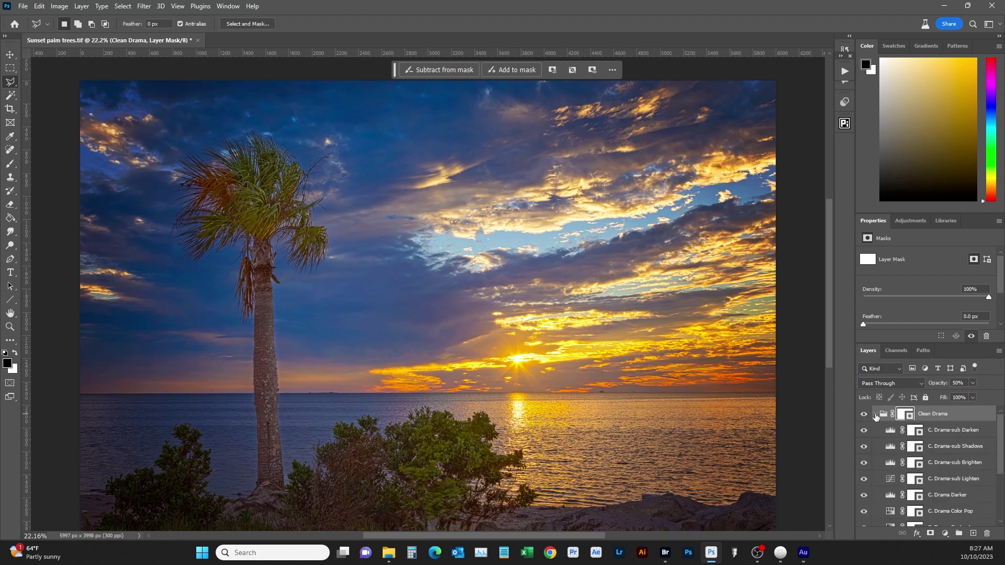
{"action": "left_click", "coordinate": [864, 446]}
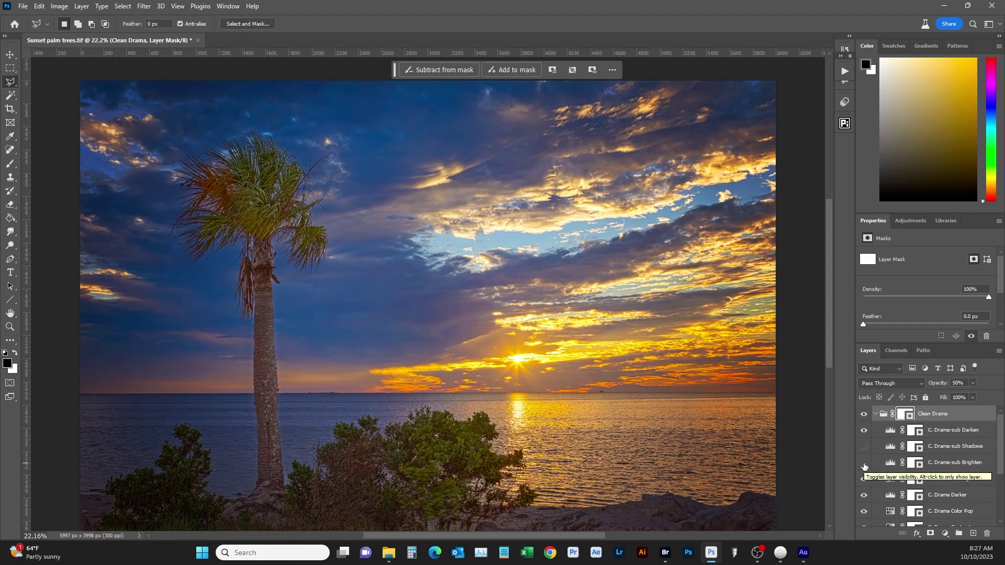
{"action": "left_click", "coordinate": [864, 446]}
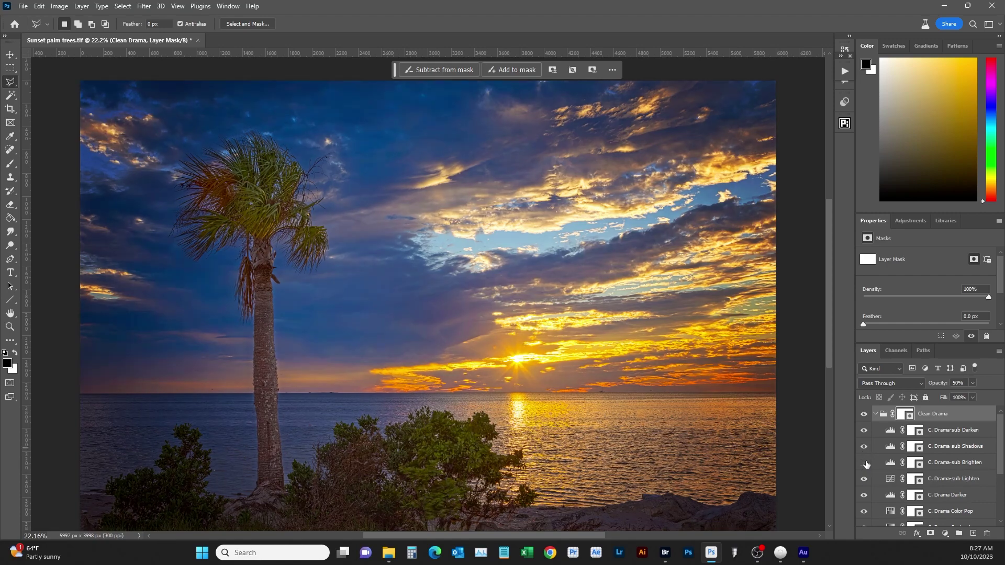
{"action": "left_click", "coordinate": [864, 463]}
{"action": "left_click", "coordinate": [863, 479]}
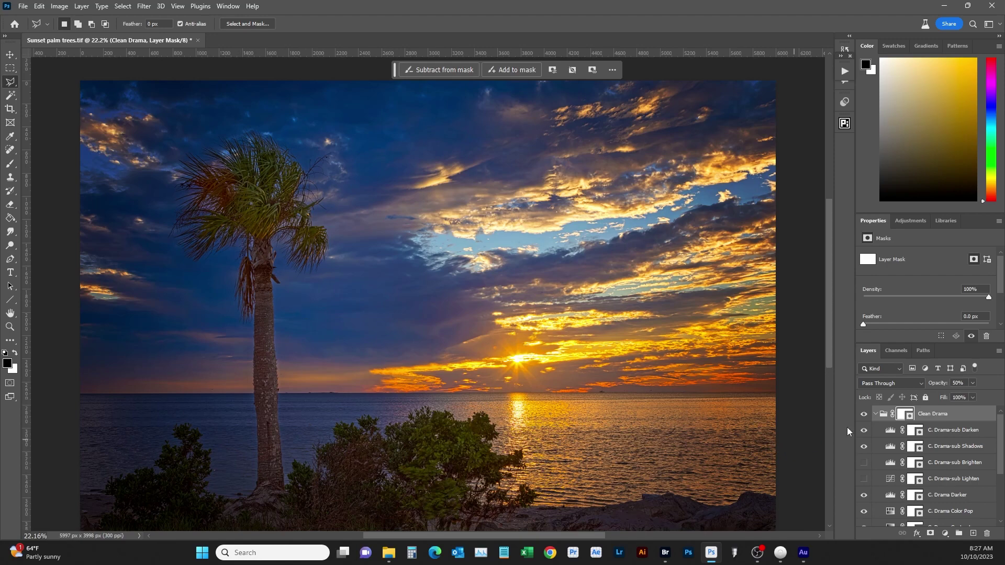
{"action": "left_click", "coordinate": [874, 413]}
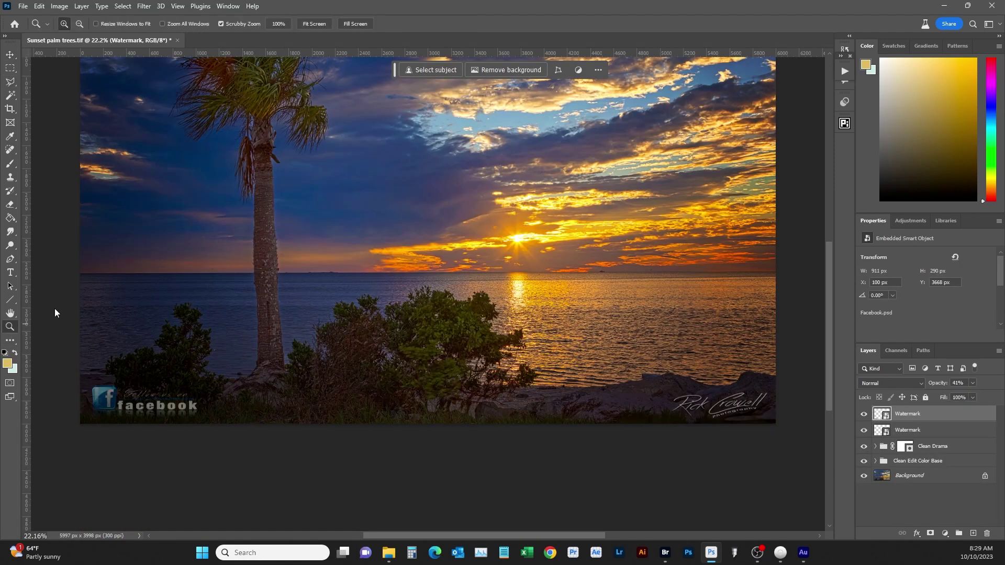
Fit the whole watermarked image in view and move the contextual task bar off the photo
{"action": "left_click", "coordinate": [313, 24]}
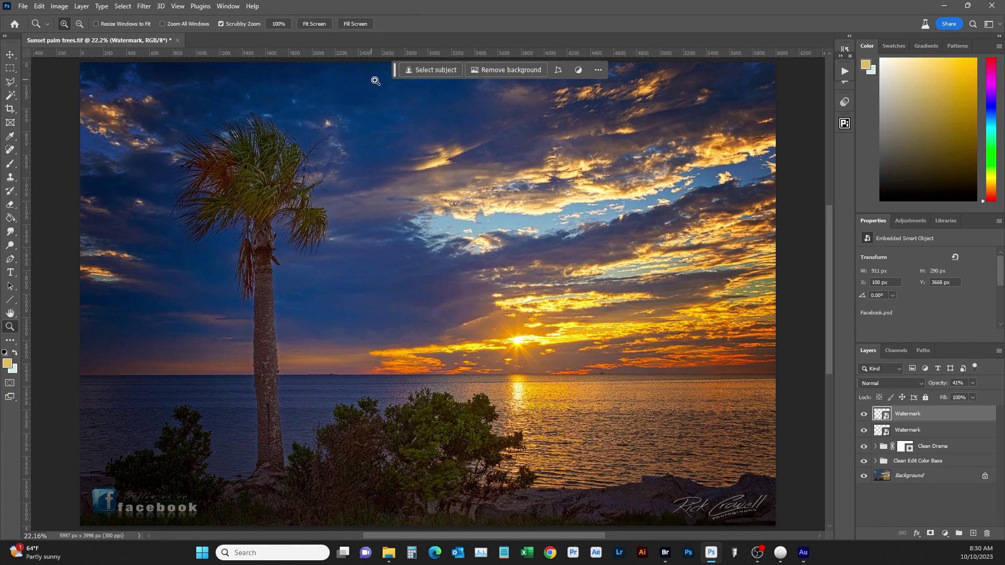
{"action": "left_click_drag", "start_coordinate": [396, 70], "coordinate": [384, 23]}
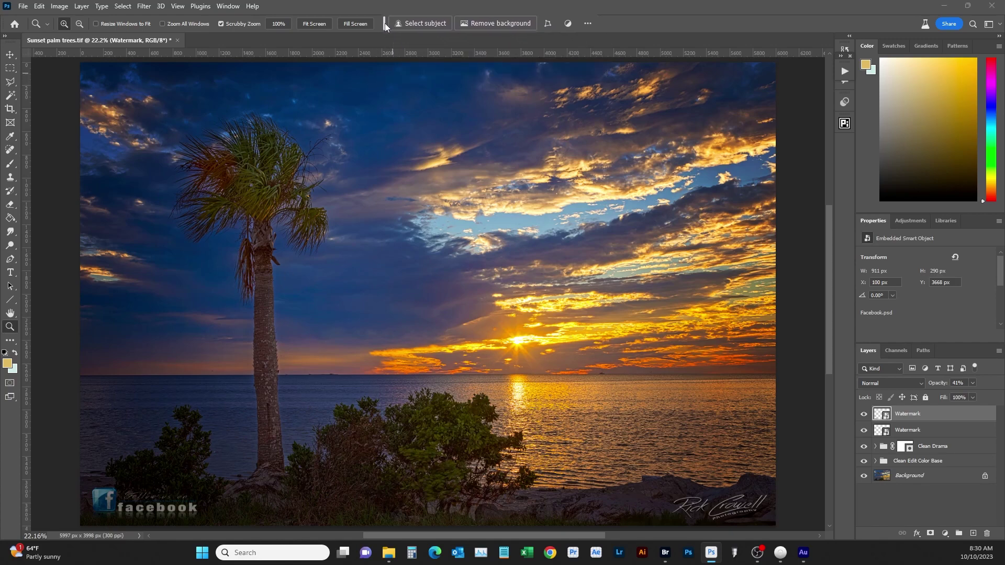